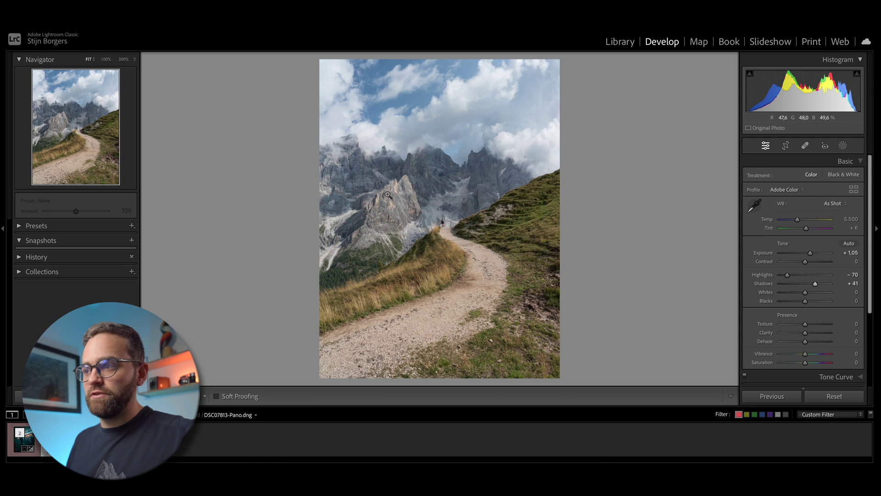
Draw a linear gradient mask rising from the bottom of the photo over the foreground trail.
click(444, 219)
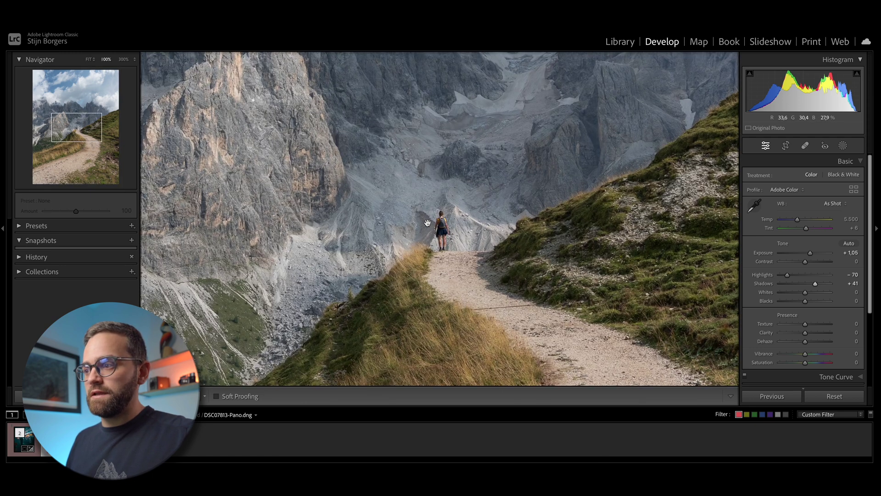
click(456, 237)
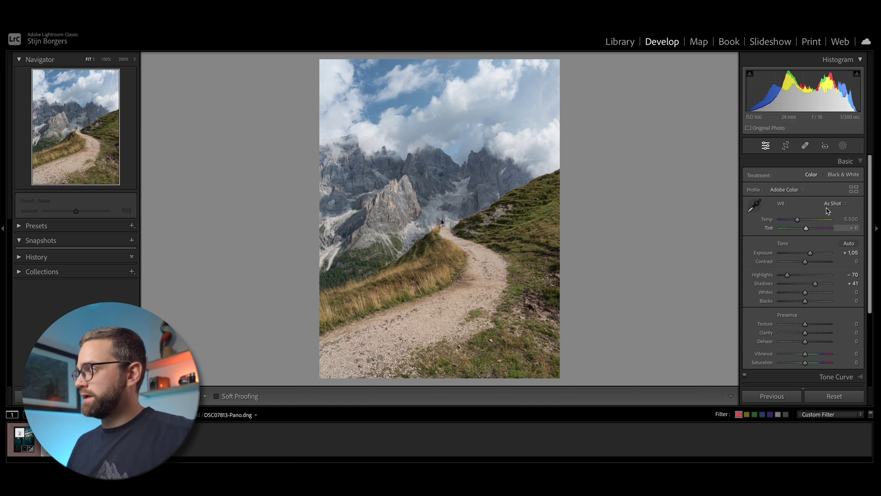
click(843, 145)
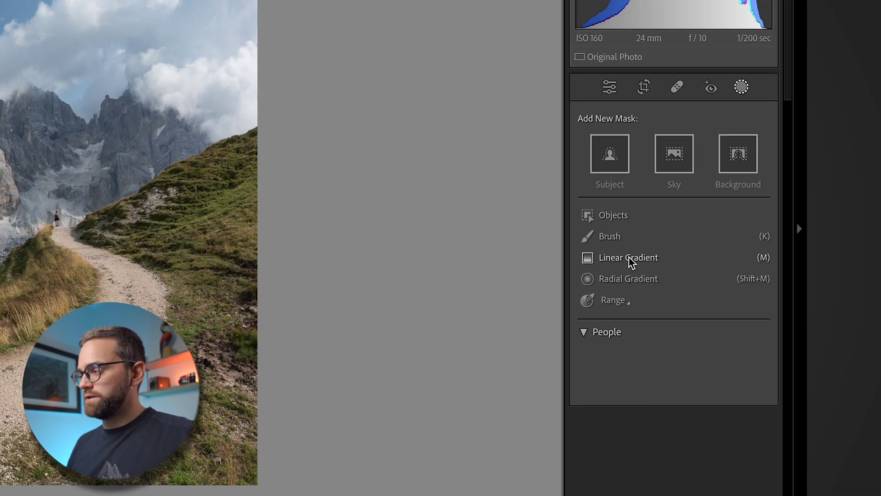
click(656, 256)
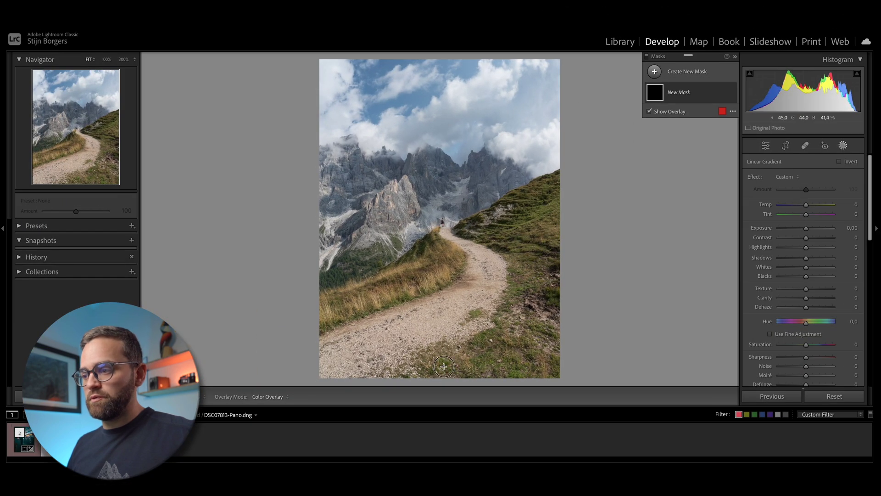
drag(443, 375, 444, 272)
drag(443, 383, 443, 378)
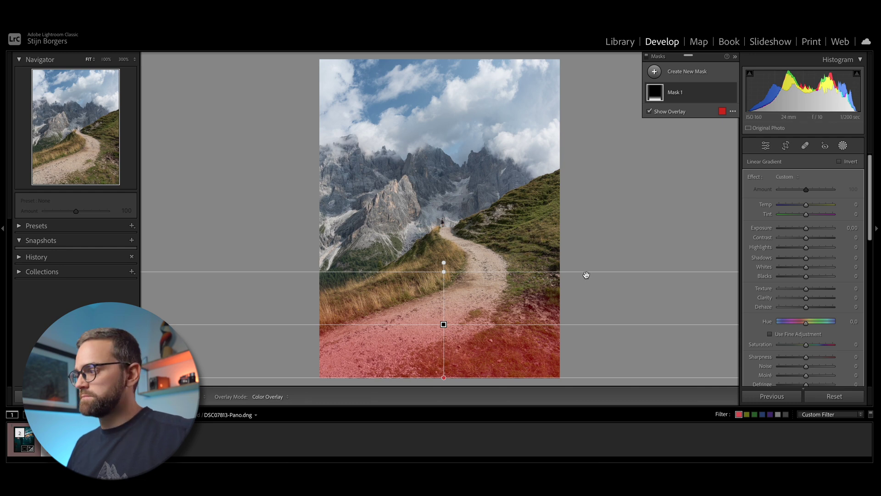
Set the gradient to Exposure −0.86, Highlights −33, Whites −27, Clarity −26, Temp −6.
drag(804, 228, 798, 267)
drag(806, 298, 798, 298)
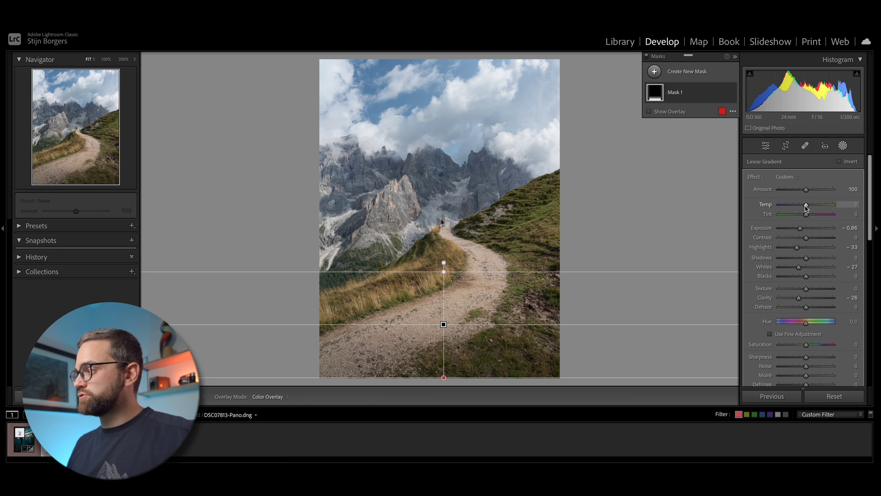
drag(806, 208, 807, 208)
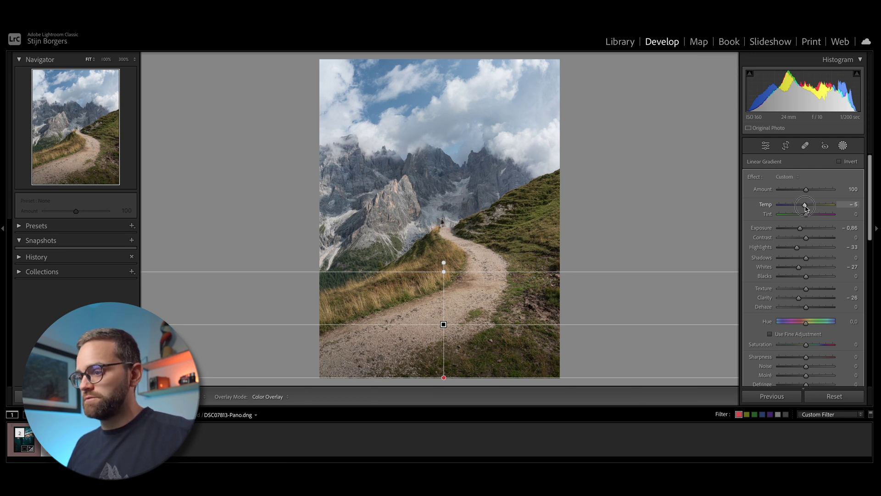
drag(806, 208, 806, 207)
click(654, 71)
Draw a narrow bottom-edge gradient with Exposure −0.67, Highlights −18, Whites −19, Clarity −24, Temp −4.
click(691, 166)
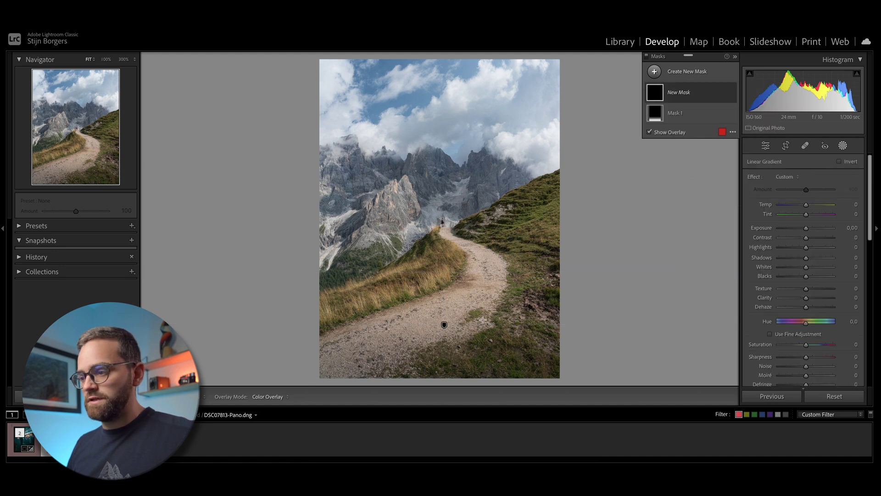
drag(436, 381, 435, 341)
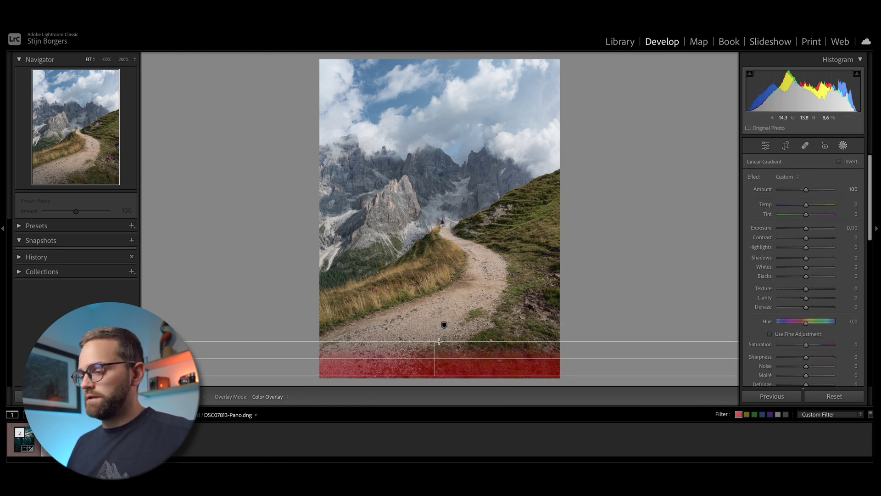
drag(806, 228, 801, 268)
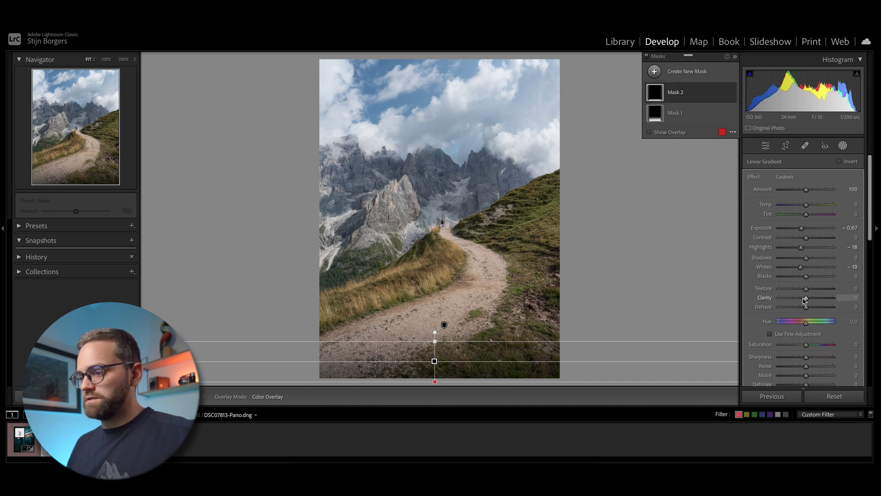
drag(805, 298, 799, 298)
drag(806, 205, 804, 207)
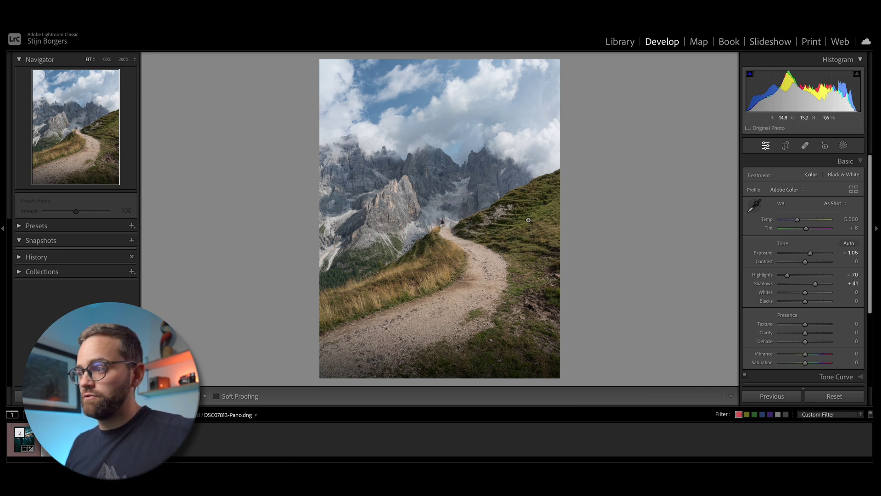
Start a new brush mask and paint the grassy slope right of the path.
click(843, 146)
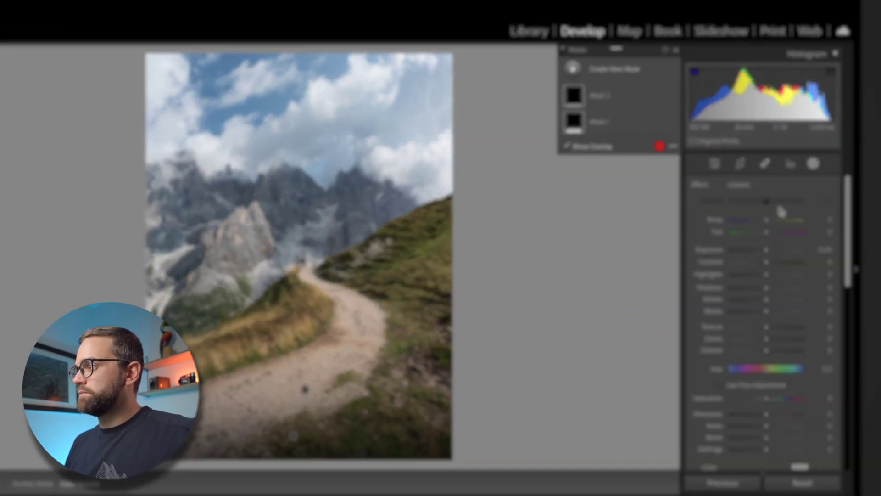
click(642, 67)
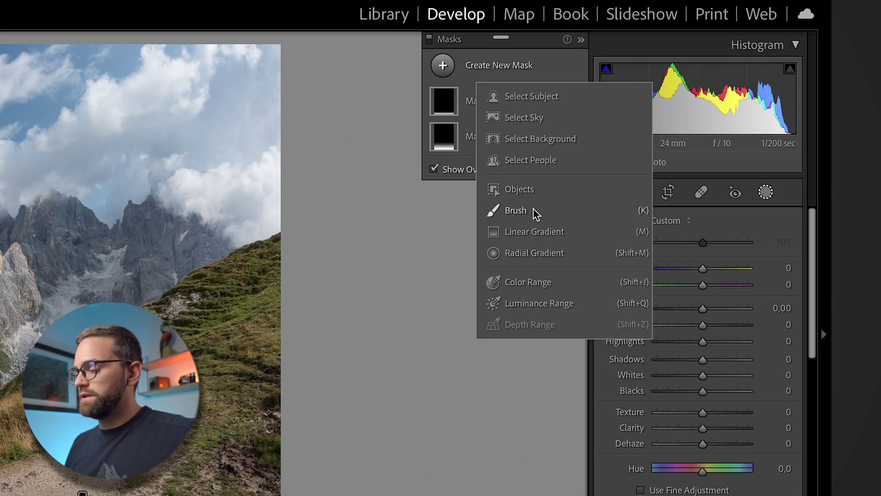
click(534, 211)
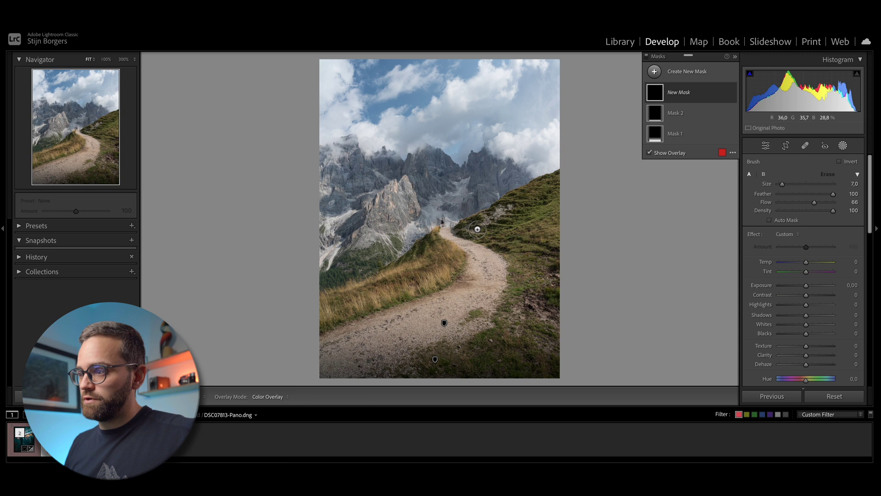
mouse_move(477, 229)
mouse_down()
mouse_move(509, 212)
mouse_move(555, 210)
mouse_up()
scroll(487, 216, up, 5)
mouse_move(553, 244)
mouse_down()
mouse_move(522, 315)
mouse_move(543, 325)
mouse_up()
Paint the lower-left slope, then set Exposure −0.42, Highlights −16, Whites −13, Temp −3.
scroll(432, 239, down, 4)
drag(350, 301, 423, 264)
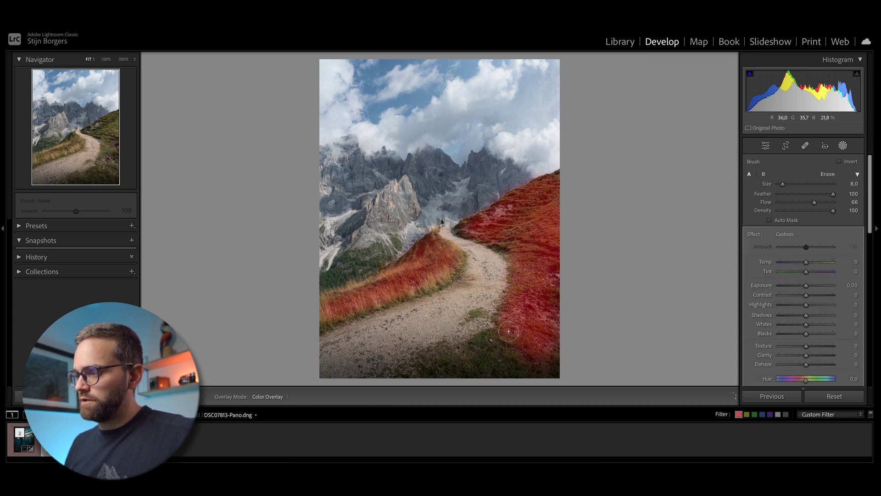
scroll(542, 248, down, 4)
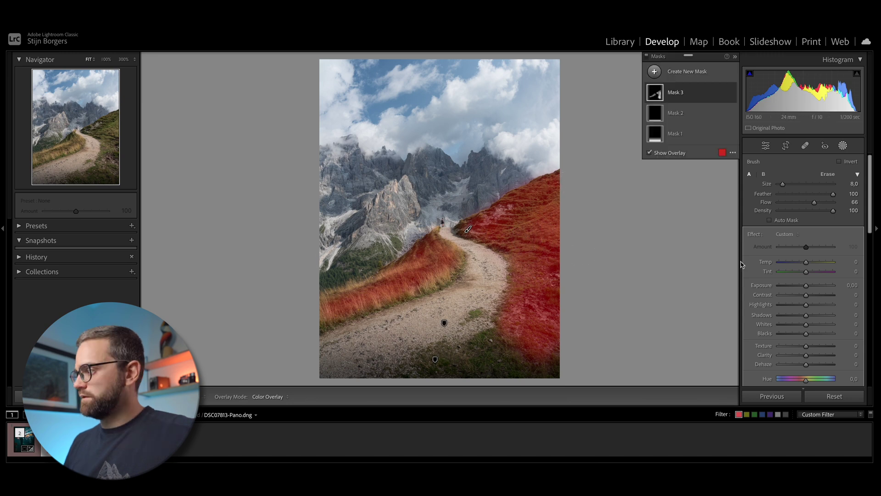
drag(806, 288, 802, 325)
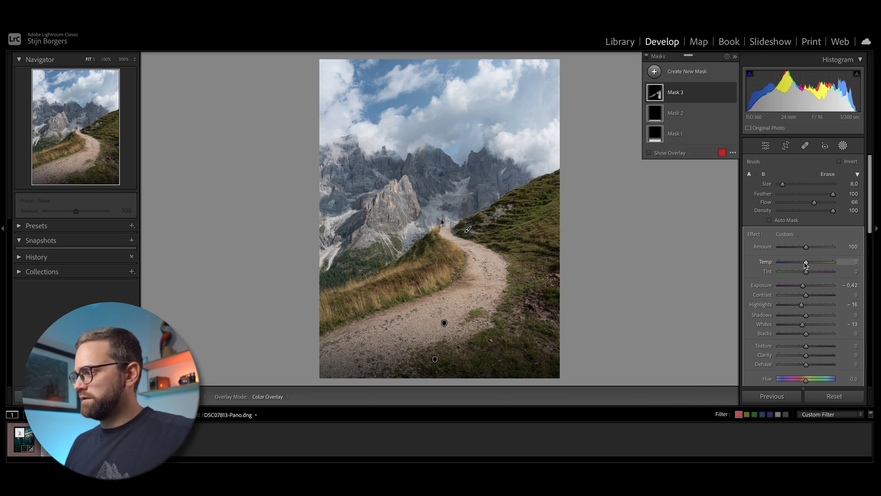
drag(807, 266, 806, 265)
Add a brush mask and paint along the trail, resizing the brush with [ and ].
click(654, 72)
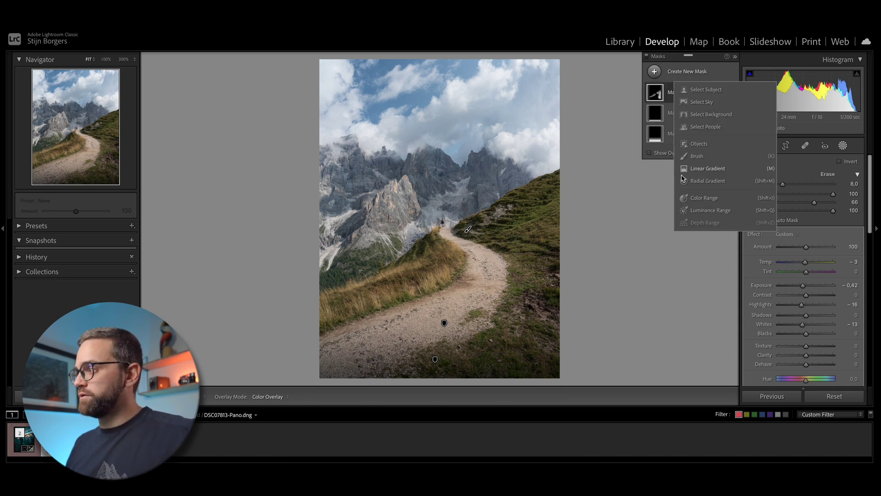
click(695, 165)
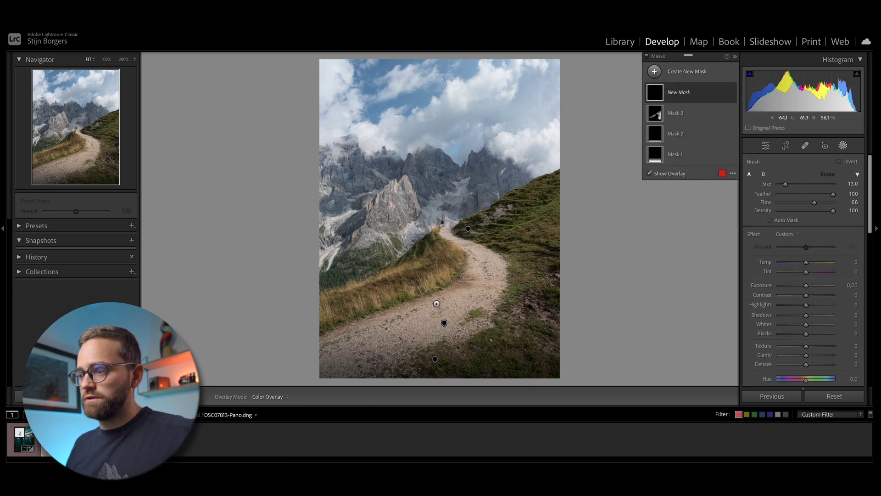
drag(436, 303, 428, 320)
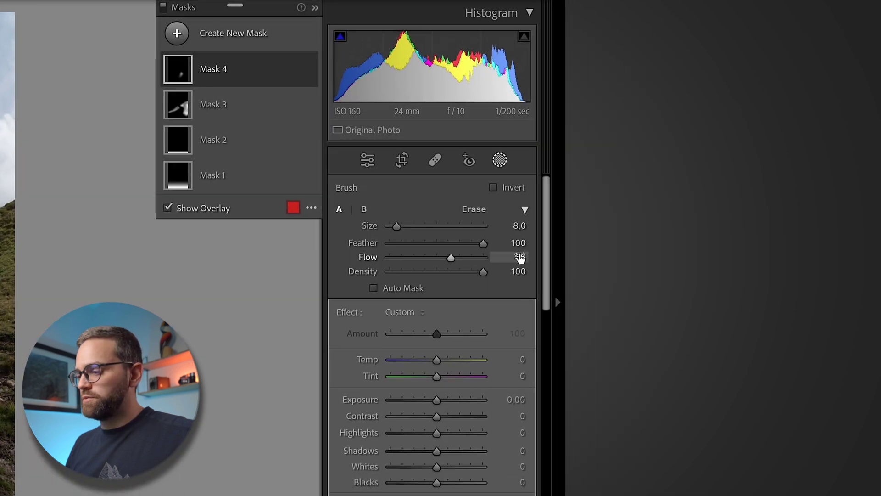
key(bracketleft)
key(bracketleft)
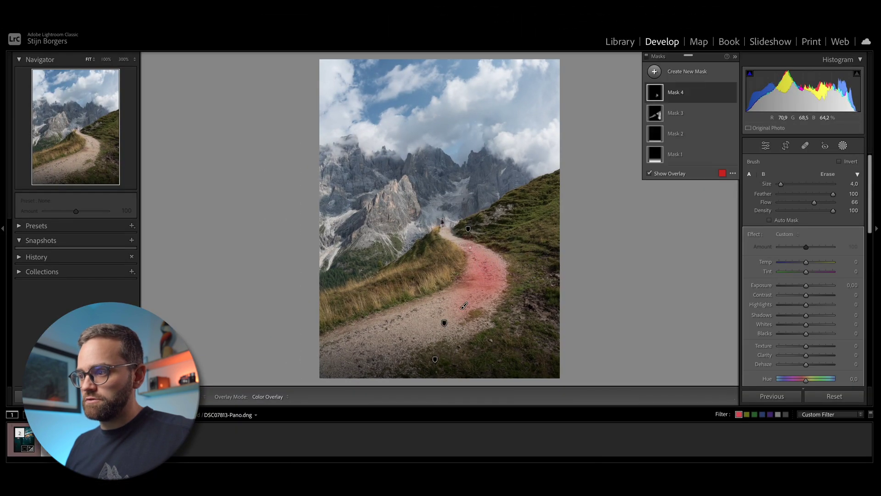
key(bracketleft)
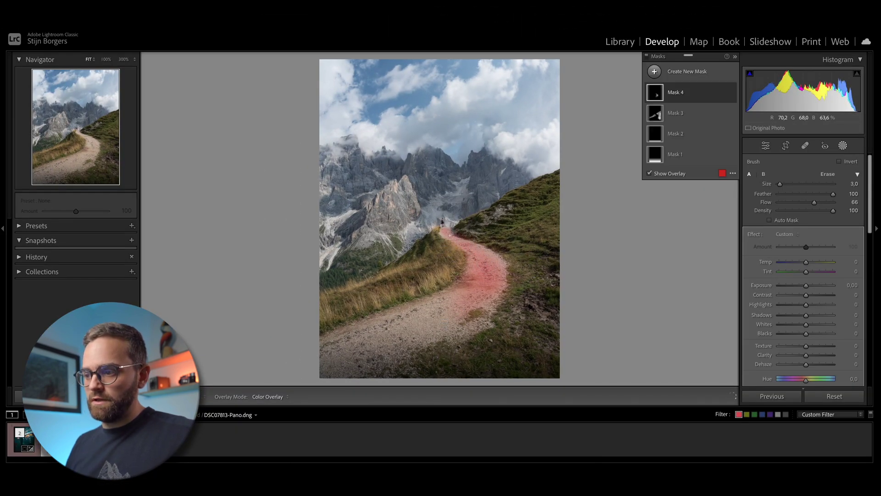
key(bracketright)
key(bracketright)
key(bracketright)
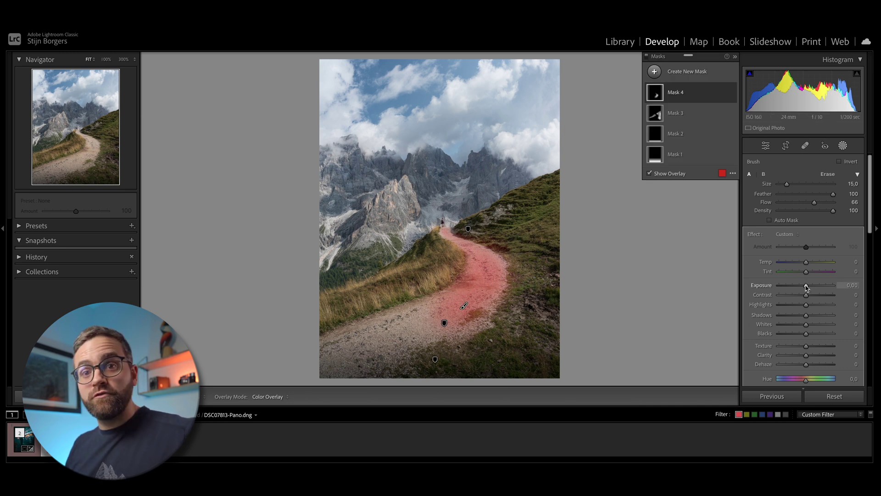
Set the trail mask to Exposure +0.11, Highlights +9, Clarity +9, Temp +7.
drag(805, 285, 809, 306)
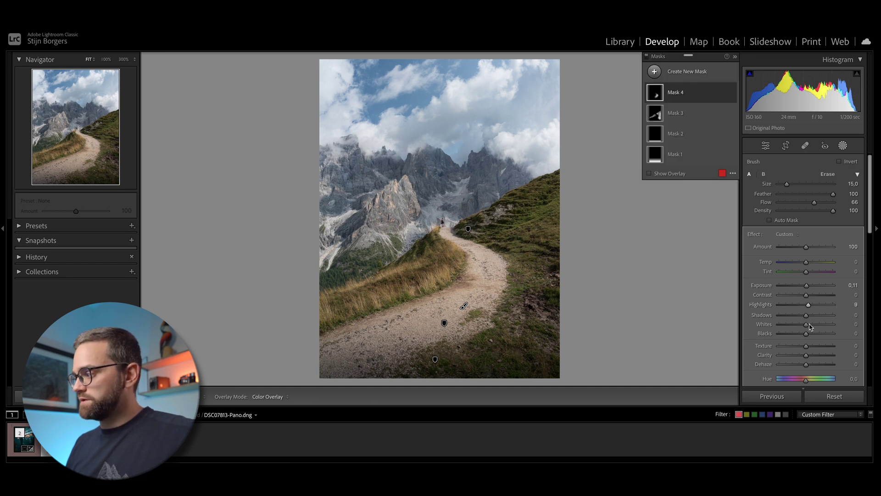
drag(808, 354, 810, 355)
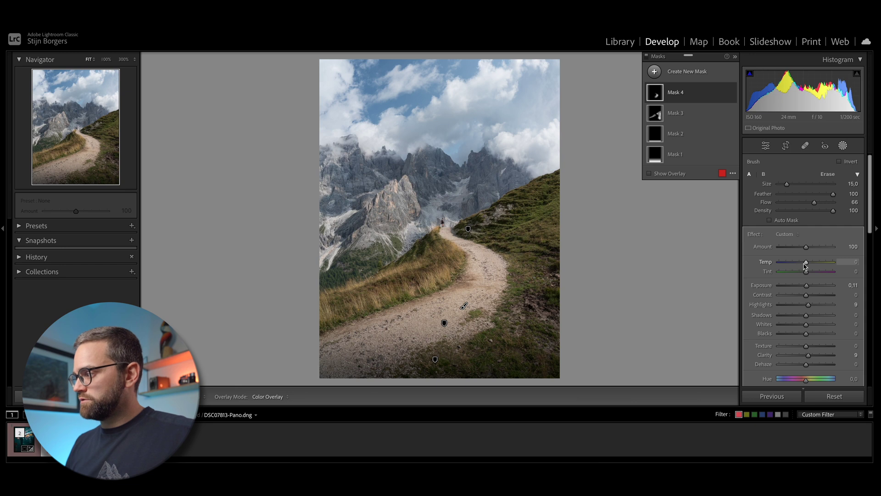
drag(806, 267, 807, 265)
click(604, 152)
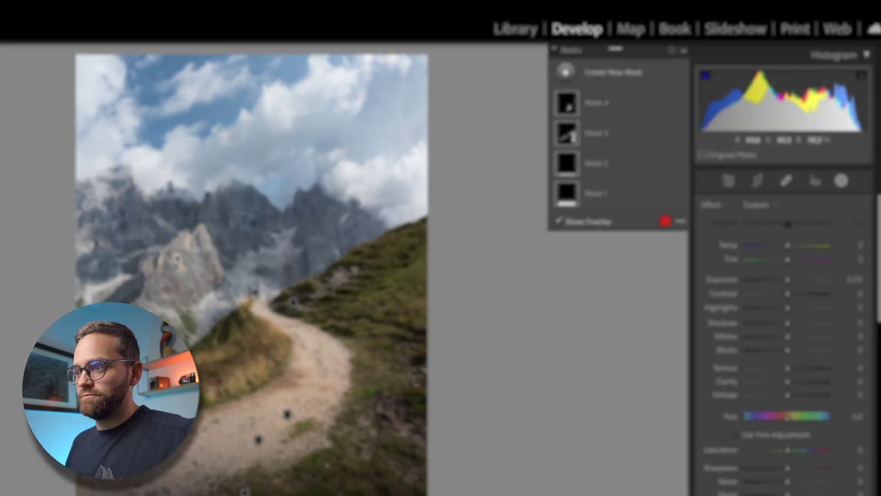
Draw a large radial gradient, then stretch, rotate and move it along the right hillside.
click(654, 71)
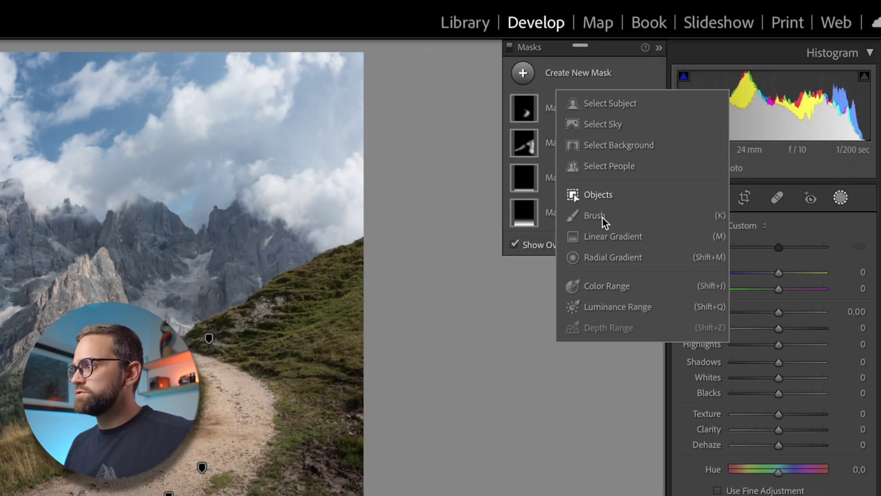
drag(409, 191, 134, 38)
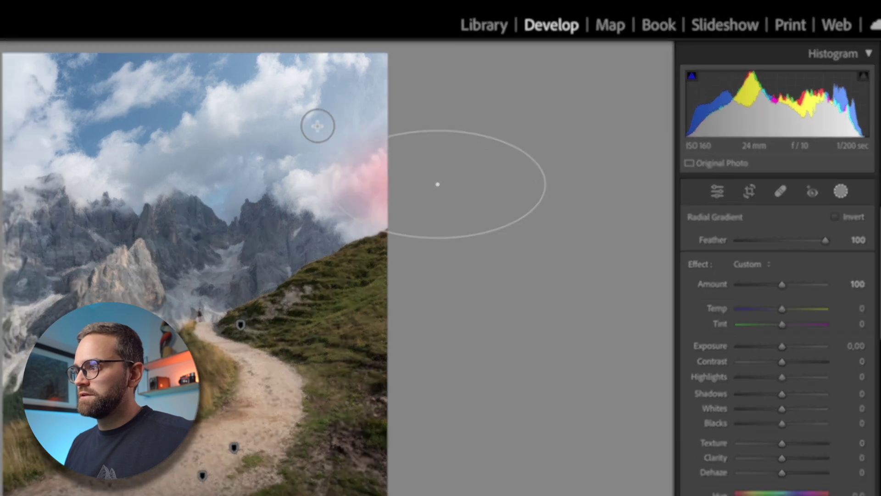
drag(392, 50, 307, 145)
drag(367, 140, 422, 209)
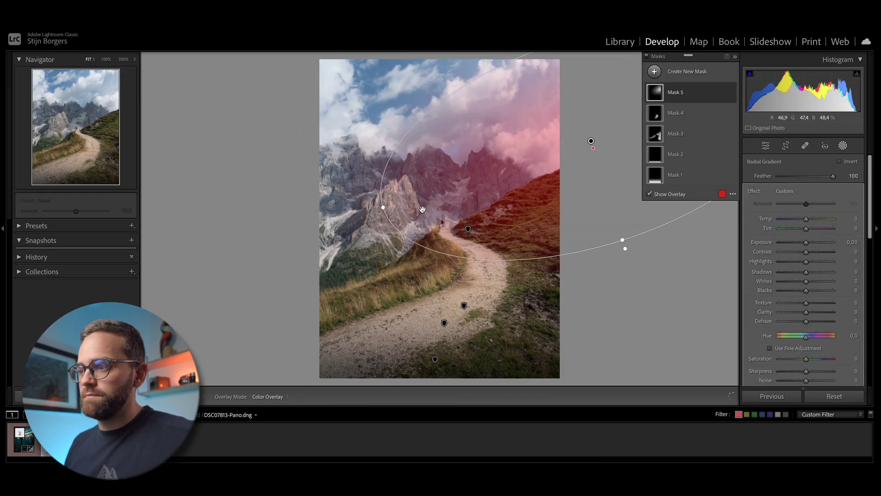
drag(591, 142, 566, 146)
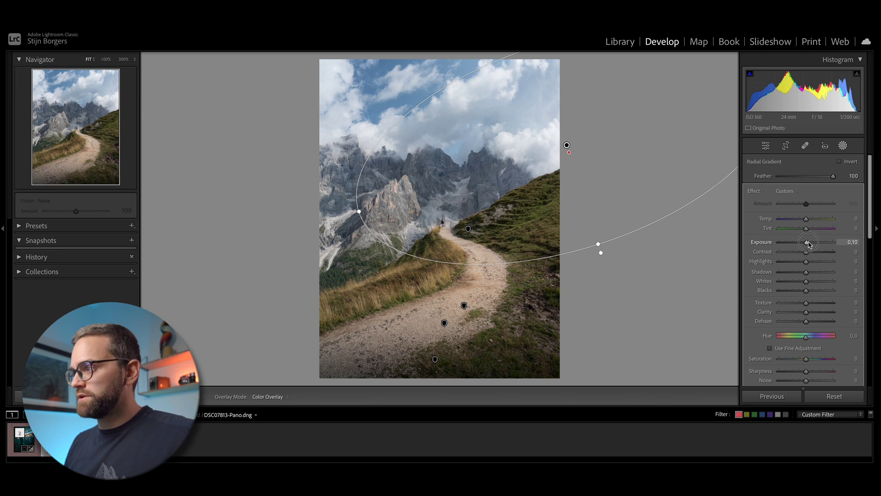
Give the radial gradient Exposure +0.48, Temp +17 and Dehaze −27.
drag(806, 241, 812, 243)
drag(806, 321, 799, 325)
drag(806, 220, 810, 222)
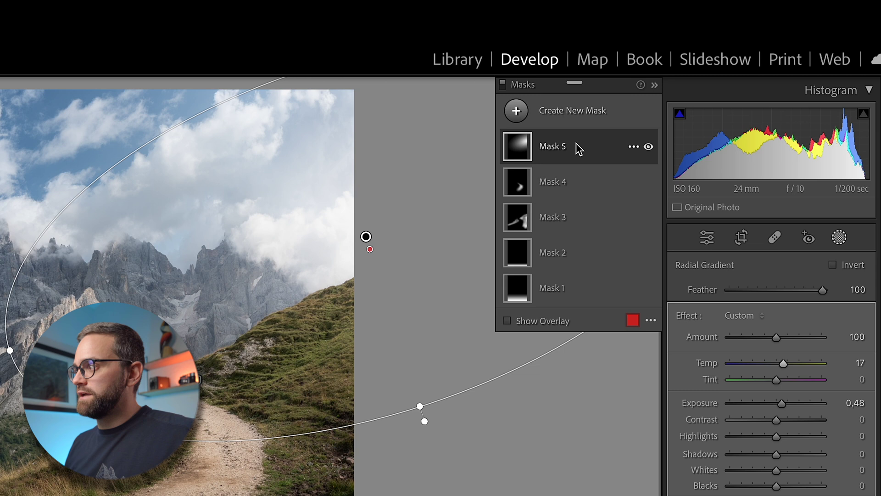
Subtract a linear gradient from Mask 5, angled diagonally along the right ridge slope.
click(577, 148)
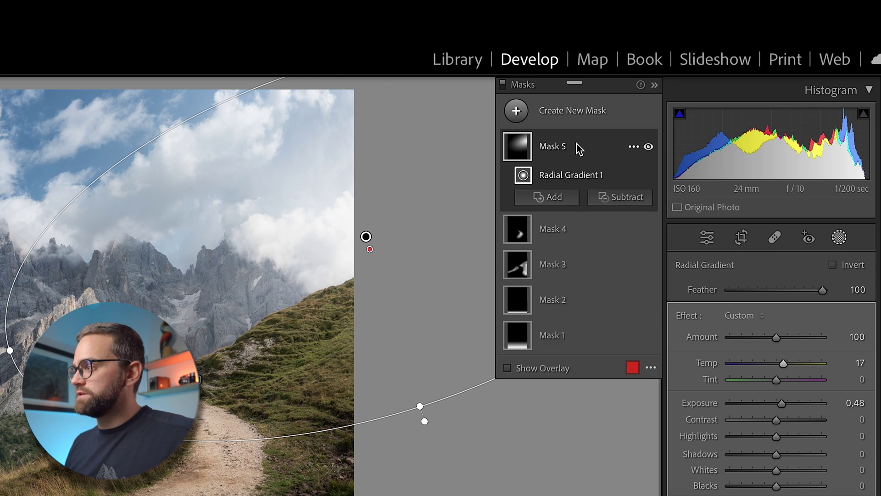
click(627, 201)
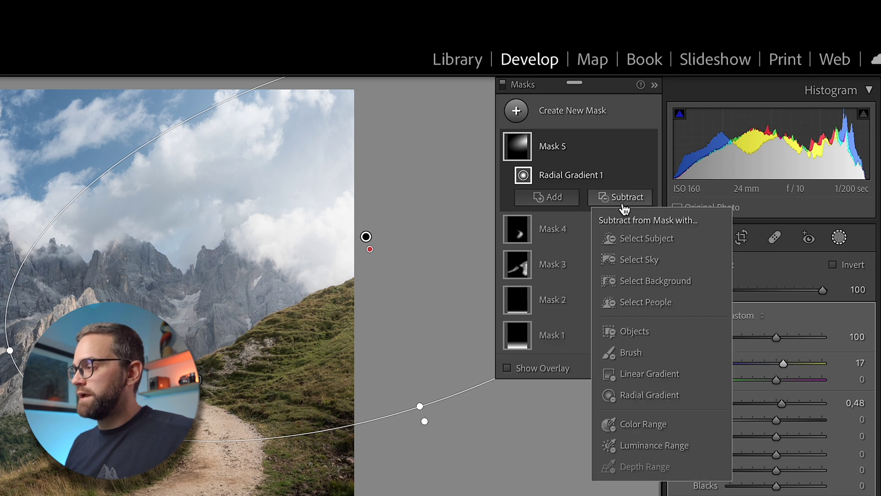
click(637, 374)
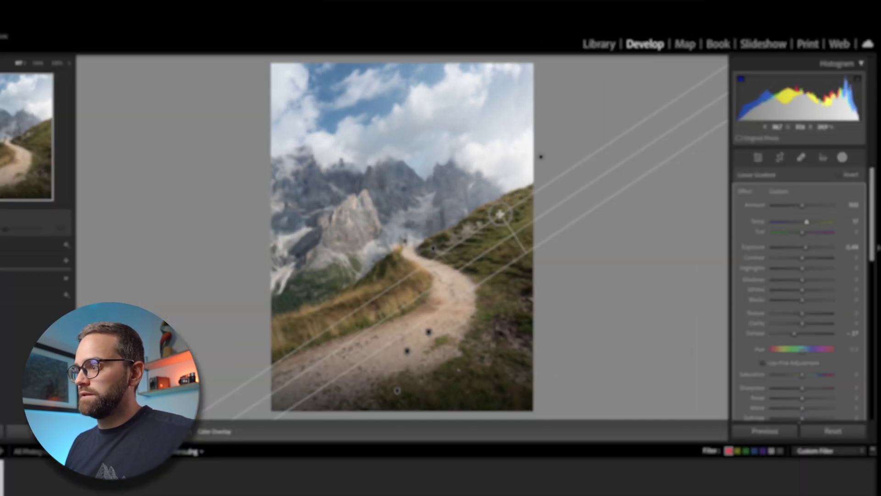
drag(500, 214, 488, 171)
key(o)
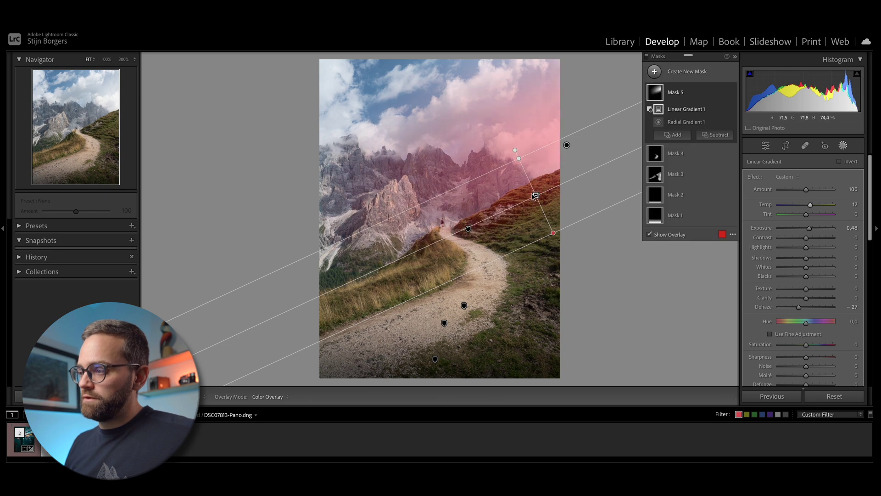
drag(538, 194, 528, 182)
drag(544, 219, 540, 210)
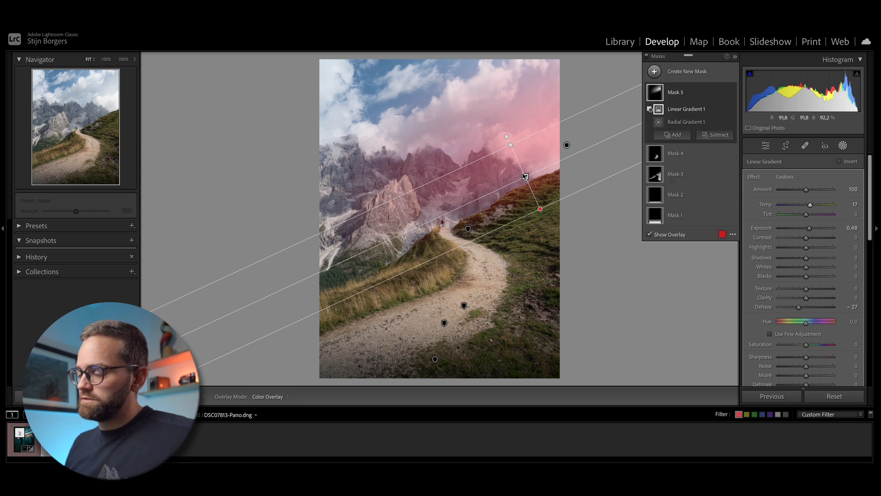
key(o)
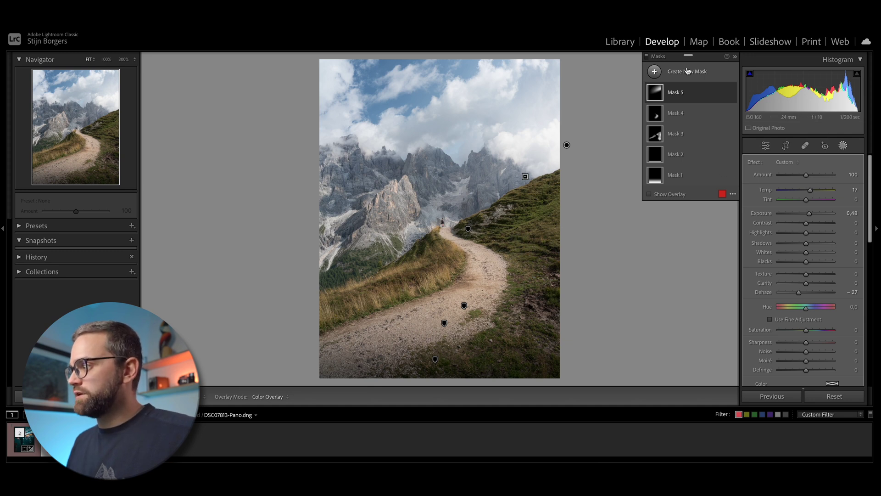
Add a radial gradient over the central peaks: Exposure +0.67, Highlights +18, Clarity +37, Temp +13.
click(654, 71)
click(718, 178)
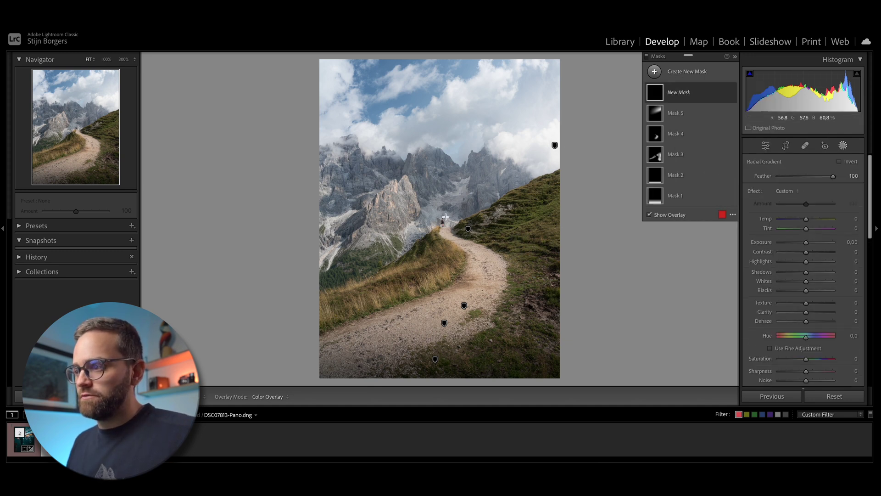
mouse_move(439, 214)
mouse_down()
mouse_move(507, 247)
mouse_move(567, 217)
mouse_move(442, 213)
mouse_up()
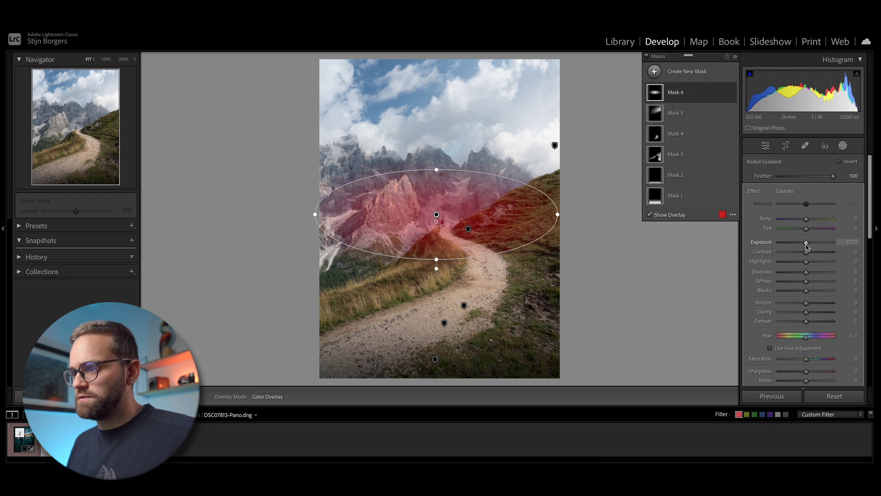
drag(806, 242, 810, 261)
drag(806, 312, 816, 312)
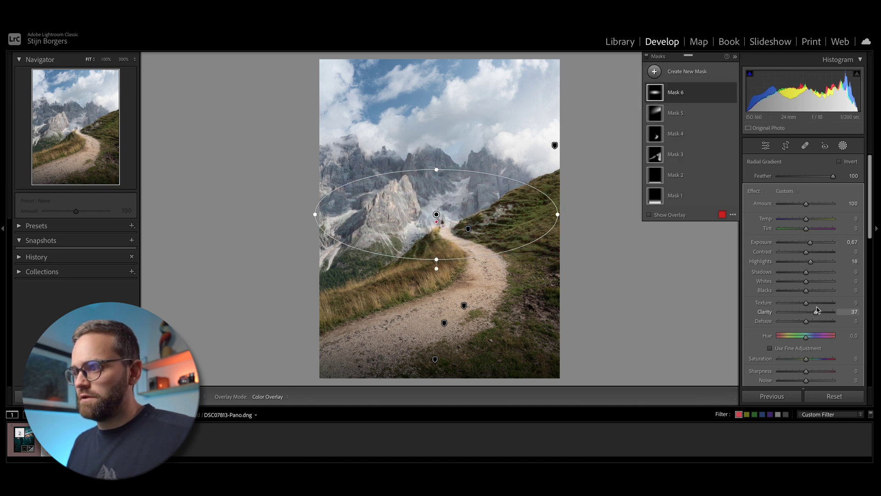
drag(806, 219, 809, 219)
click(655, 71)
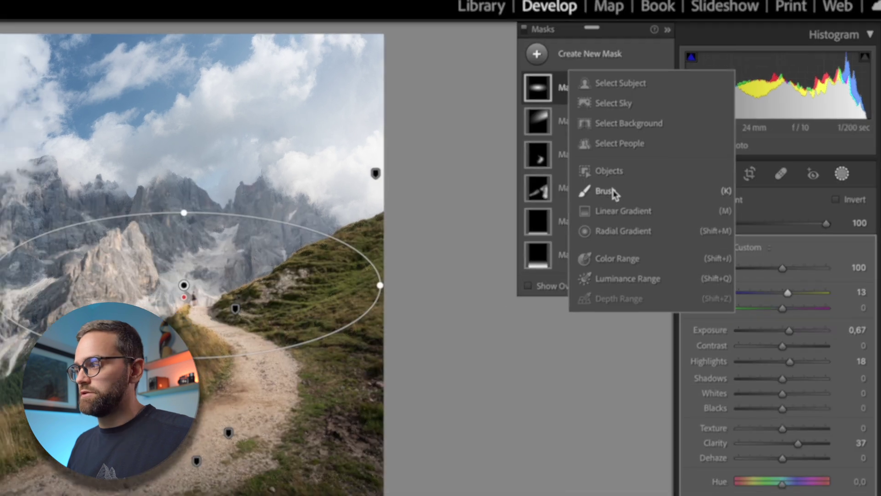
Brush a mask over the left mountains and ridge and darken it to Exposure −1.28.
click(606, 190)
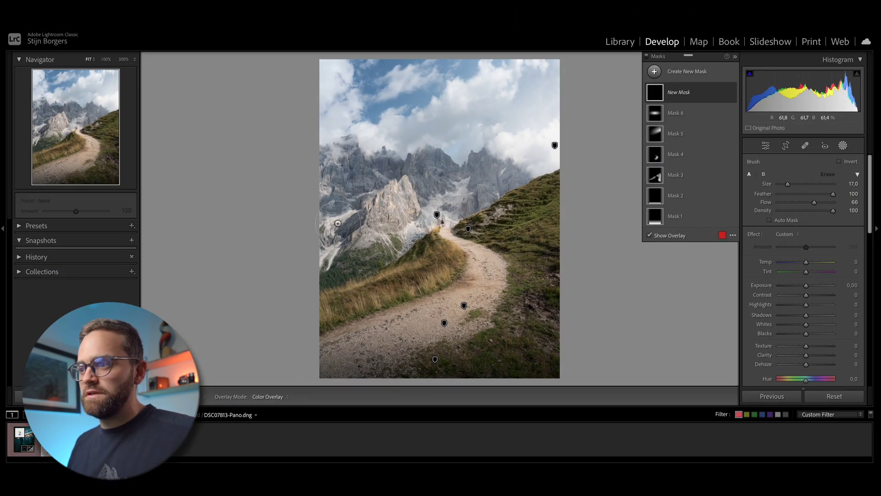
scroll(338, 223, down, 3)
mouse_move(345, 218)
mouse_down()
mouse_move(331, 247)
mouse_move(365, 258)
mouse_move(351, 275)
mouse_up()
scroll(349, 174, down, 3)
drag(349, 174, 386, 177)
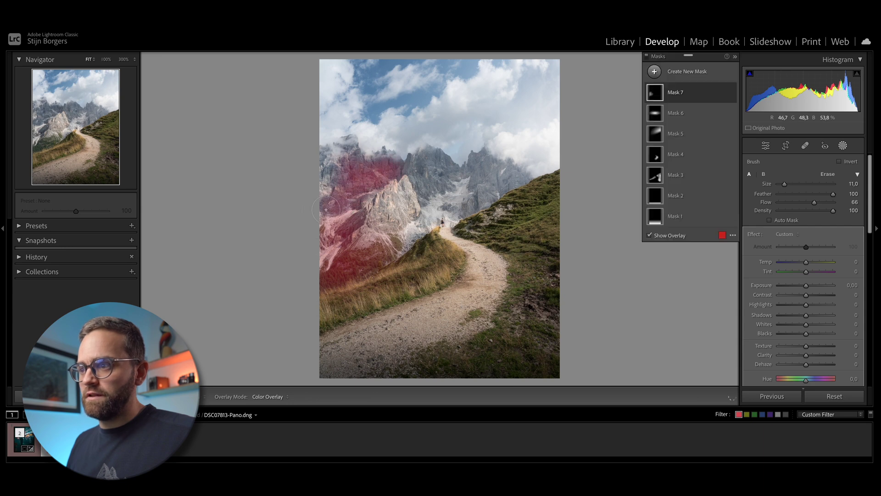
scroll(326, 209, up, 2)
mouse_move(325, 209)
mouse_down()
mouse_move(421, 167)
mouse_move(389, 168)
mouse_move(440, 159)
mouse_move(486, 173)
mouse_move(465, 178)
mouse_move(528, 184)
mouse_up()
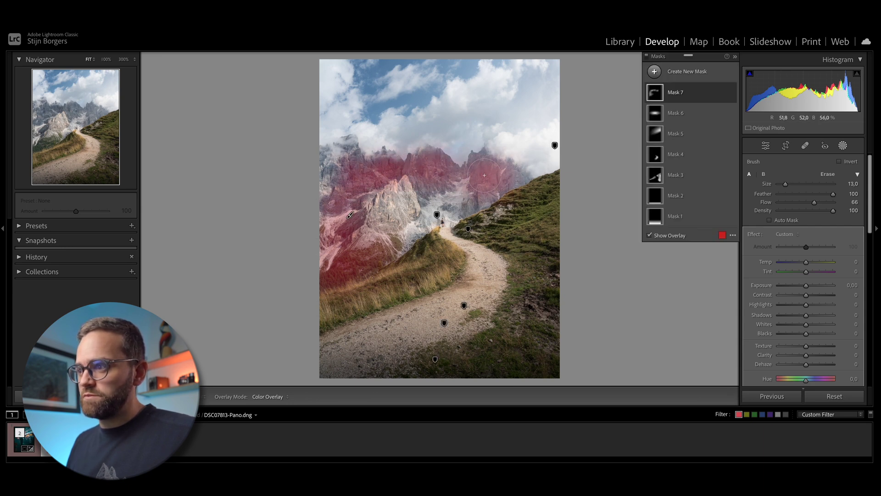
mouse_move(806, 285)
mouse_down()
mouse_move(801, 305)
mouse_move(802, 265)
mouse_up()
key(Escape)
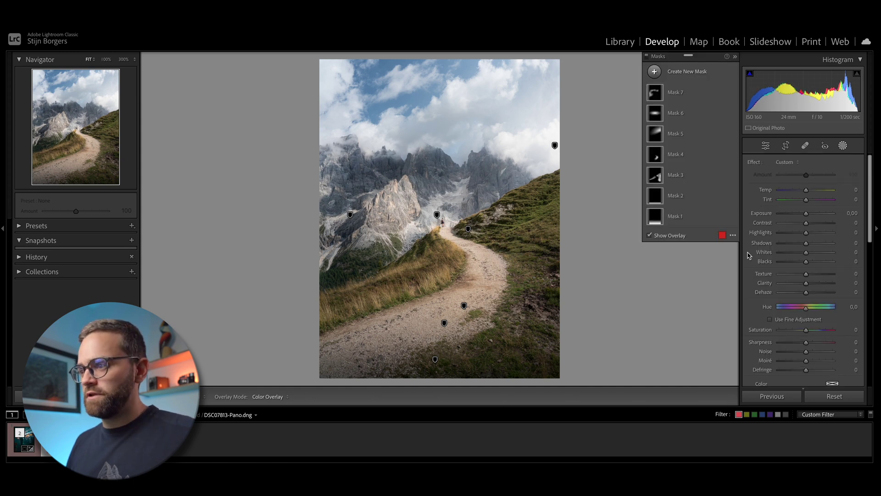
Add a radial gradient on the central peak: Exposure +0.19, Clarity +19, Shadows +8, Temp +6.
click(668, 73)
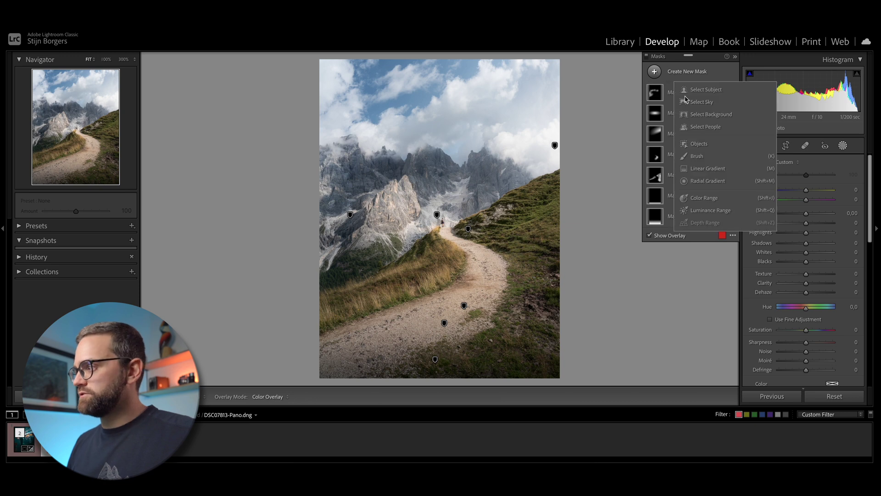
click(702, 181)
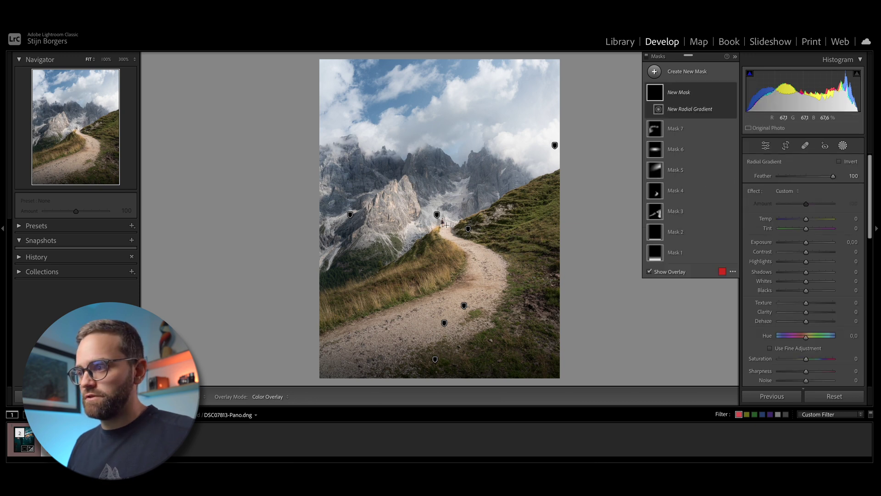
mouse_move(445, 223)
mouse_down()
mouse_move(511, 276)
mouse_move(536, 283)
mouse_move(439, 218)
mouse_up()
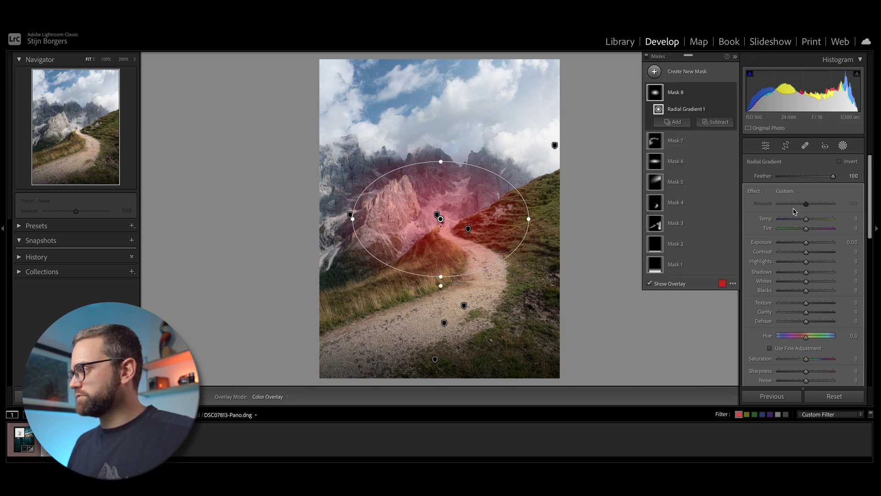
key(o)
drag(810, 243, 808, 242)
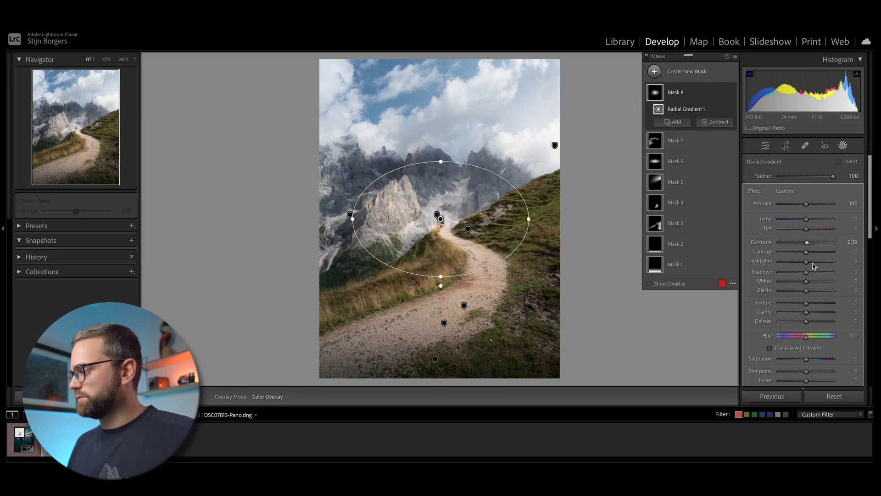
drag(806, 311, 811, 311)
drag(806, 272, 808, 271)
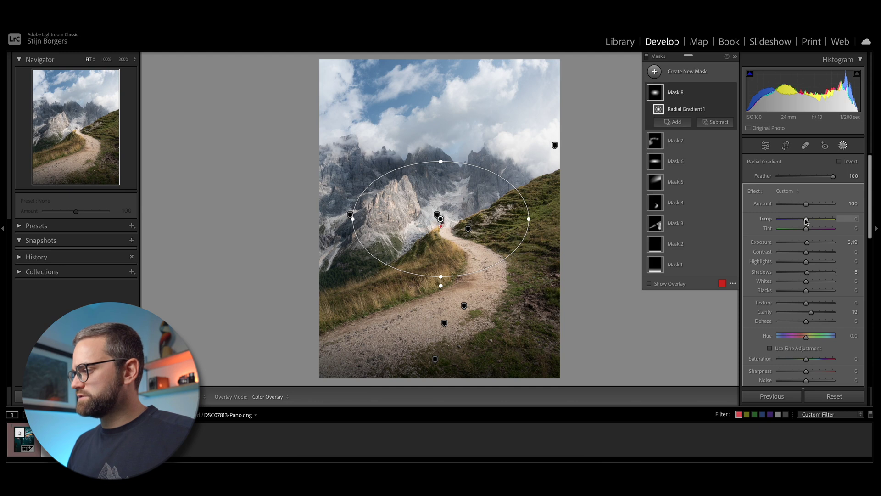
drag(806, 218, 809, 222)
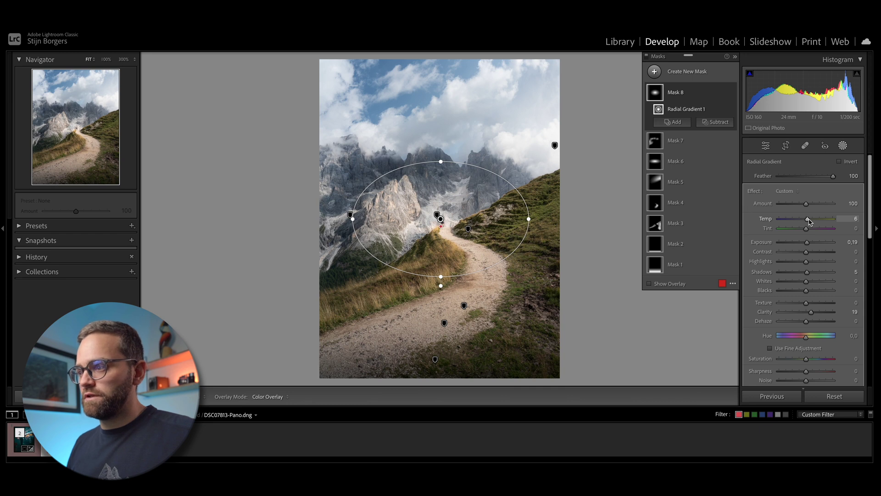
click(680, 94)
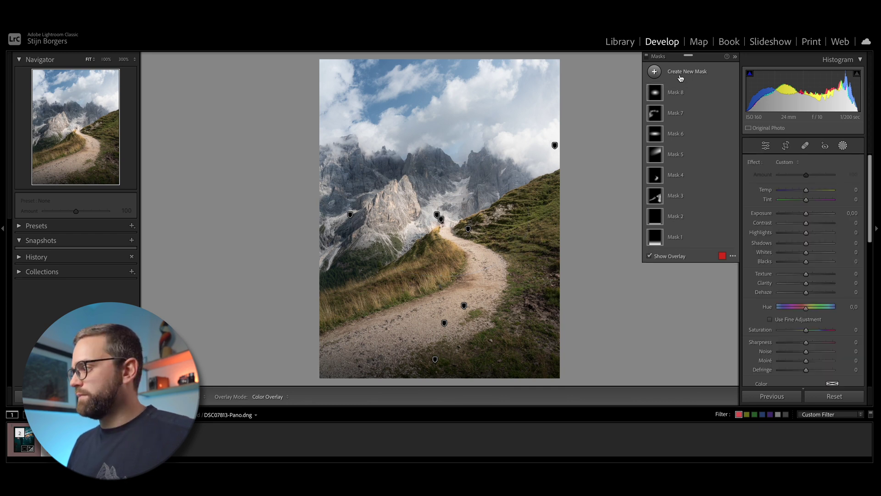
Add a small radial gradient around the hiker (Exposure +0.20, Clarity +7, Shadows +4, Whites +4), then close masking.
click(681, 78)
click(699, 182)
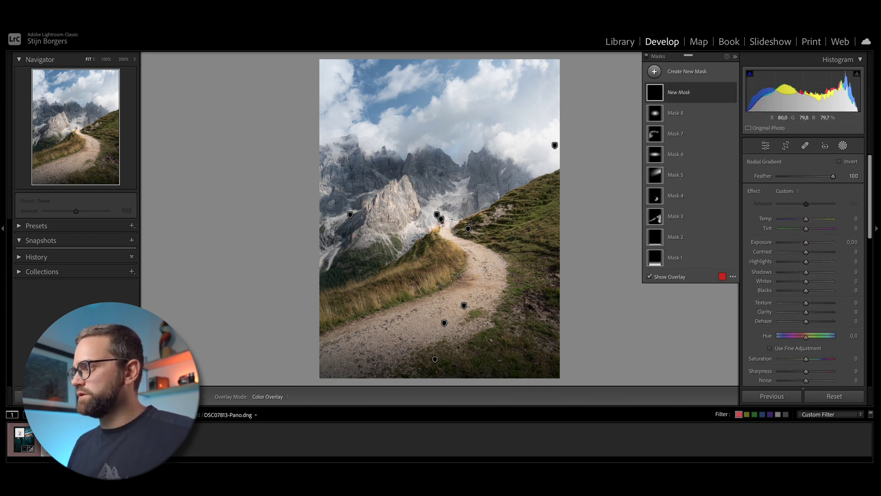
drag(443, 218, 482, 248)
drag(806, 242, 807, 242)
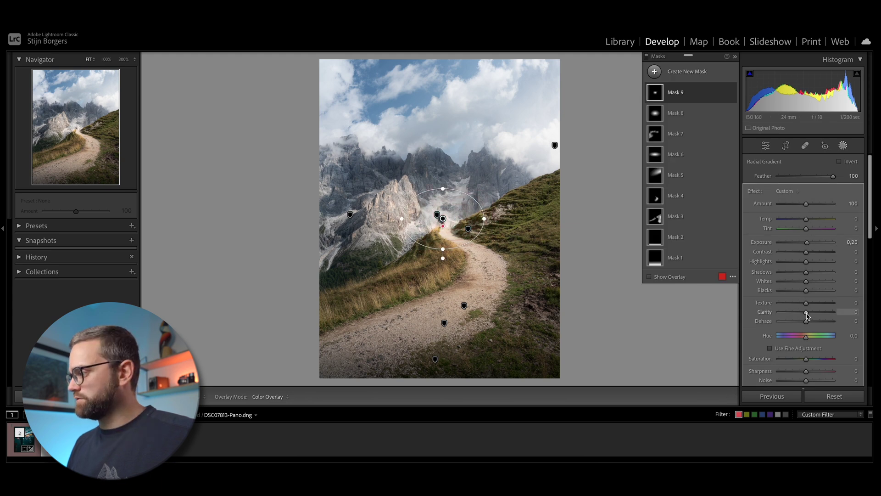
drag(807, 312, 808, 312)
drag(805, 281, 807, 272)
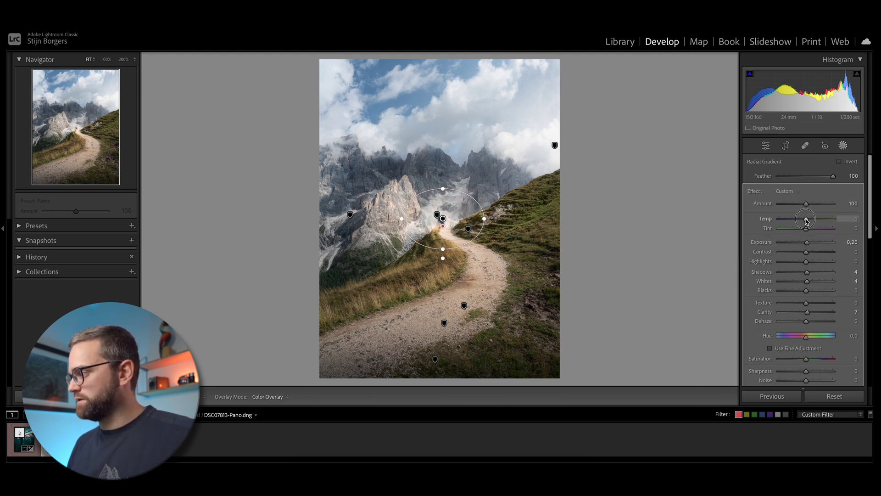
key(shift+w)
click(441, 219)
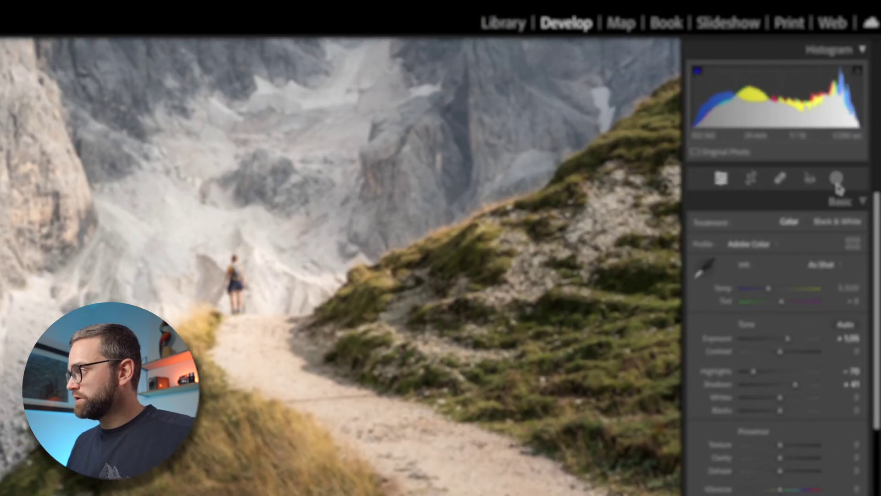
Try Select Subject on the mountain photo and dismiss the no-subject-detected warning.
click(842, 146)
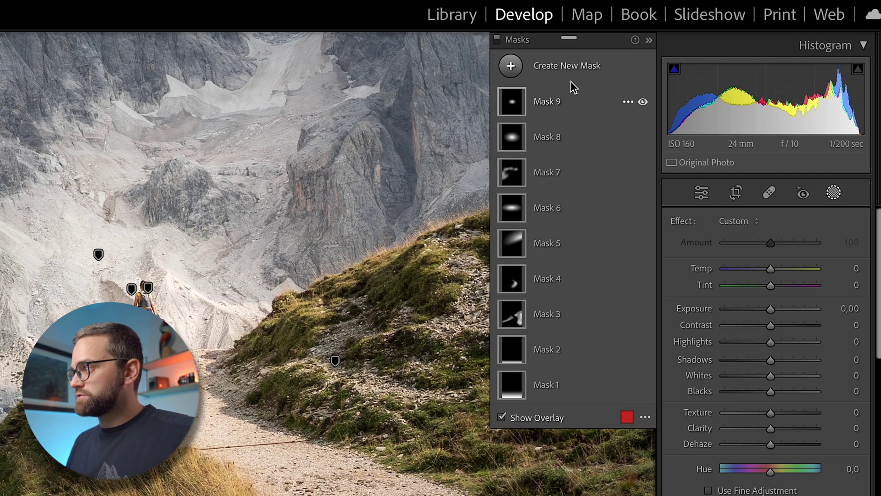
click(576, 79)
click(606, 96)
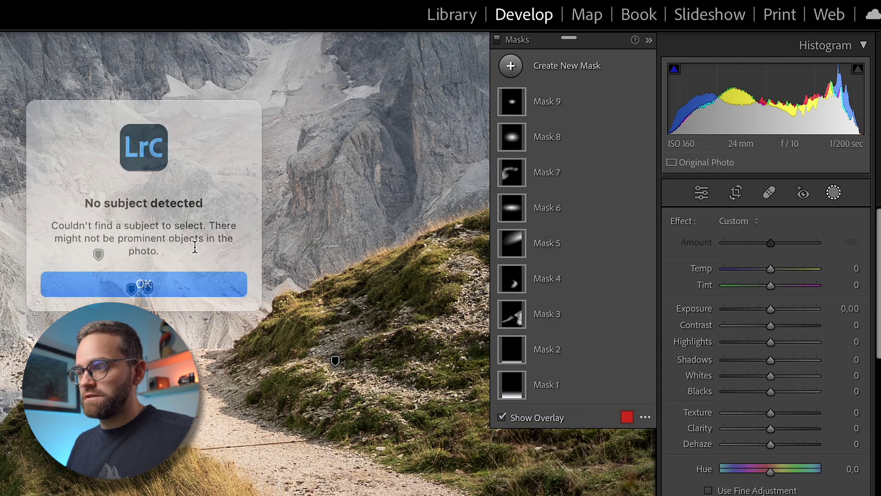
click(165, 274)
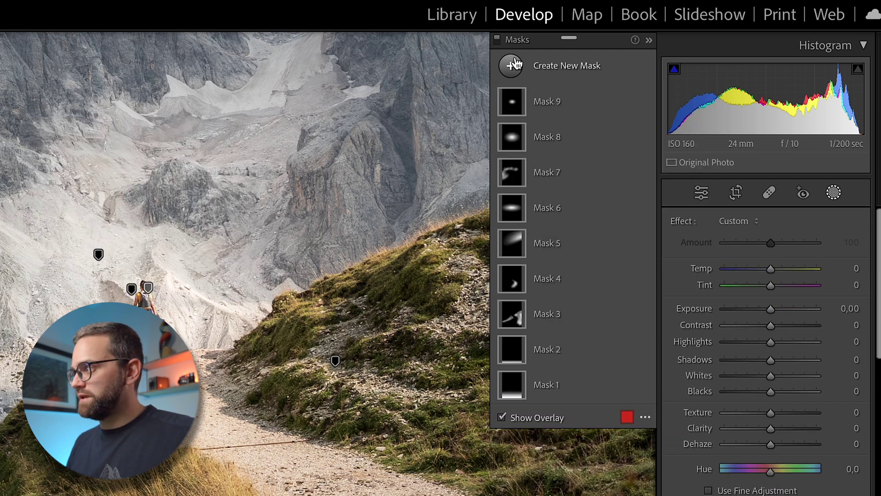
Create a new Objects mask by brushing over the small hiker on the trail.
click(548, 66)
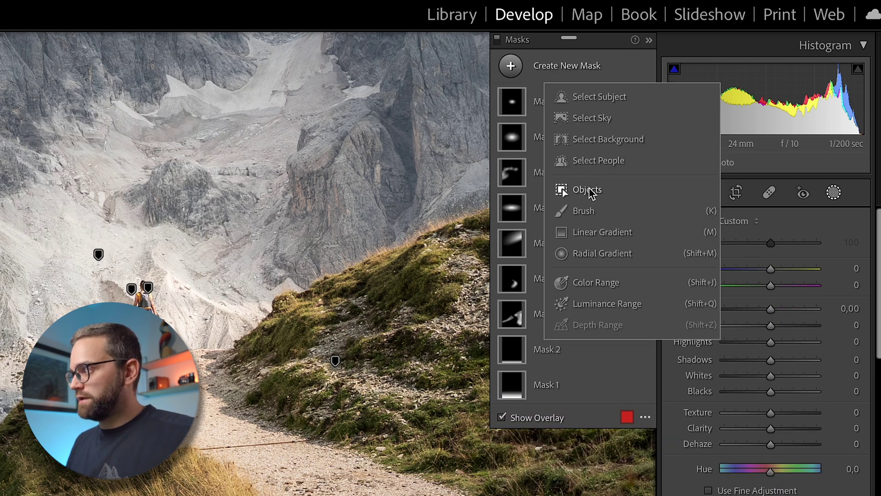
click(563, 189)
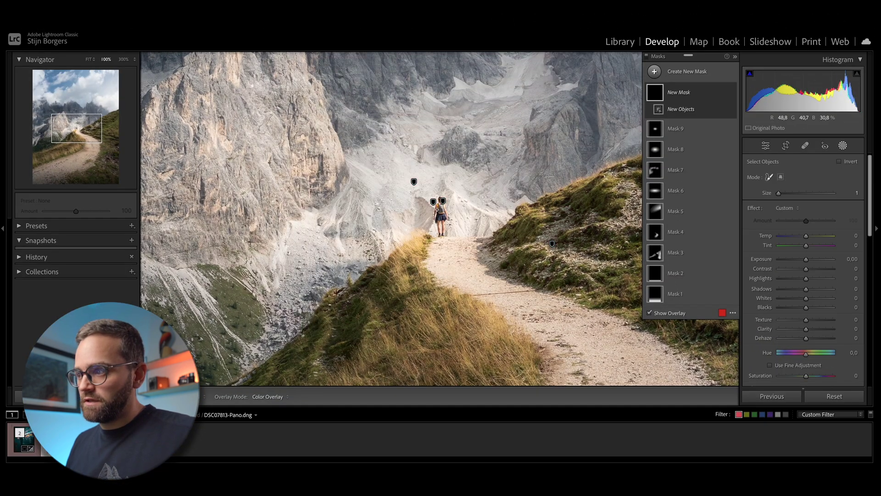
drag(442, 219, 444, 226)
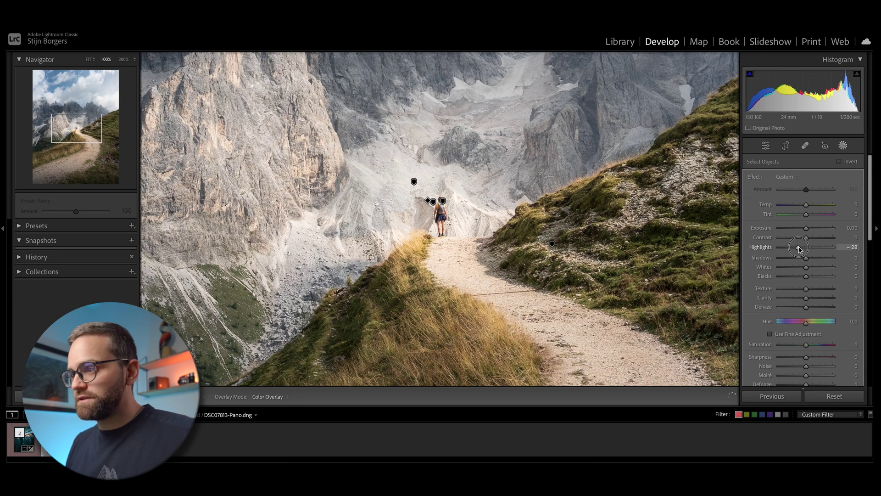
Set the hiker mask to Highlights -33 and Shadows -7 with a touch of clarity.
mouse_move(799, 248)
mouse_down()
mouse_move(806, 231)
mouse_move(804, 260)
mouse_up()
drag(806, 297, 807, 299)
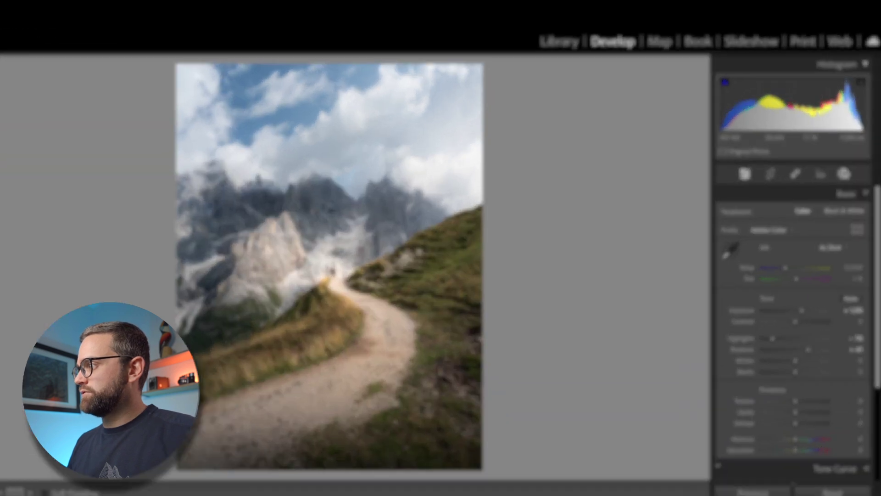
Limit a Select Sky mask to the upper sky with a subtracted linear gradient; darken and dehaze it.
click(842, 145)
click(706, 71)
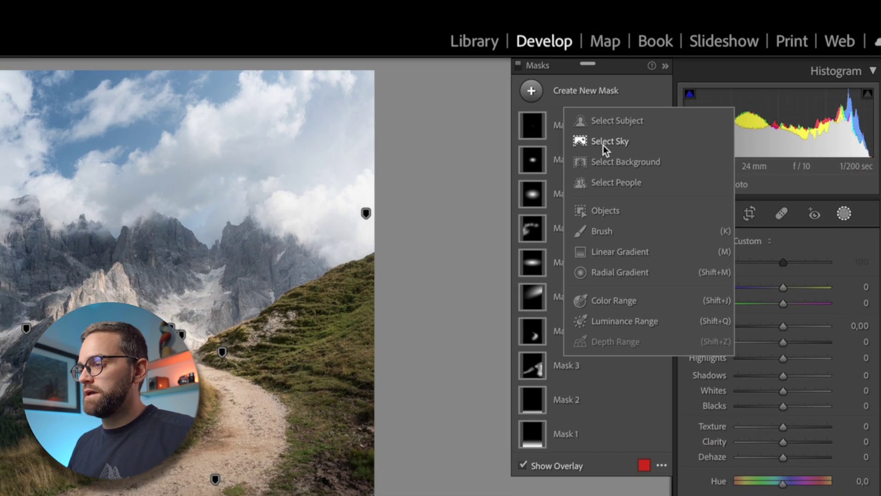
click(596, 146)
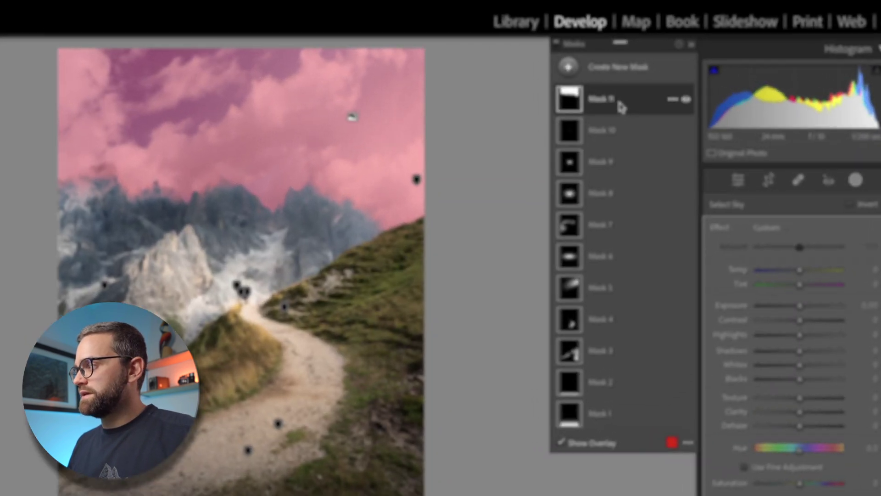
click(682, 97)
click(715, 122)
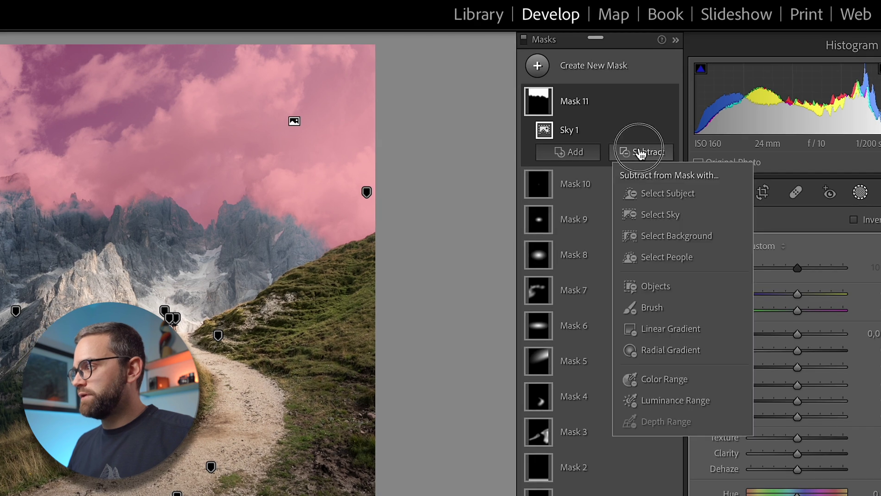
click(681, 328)
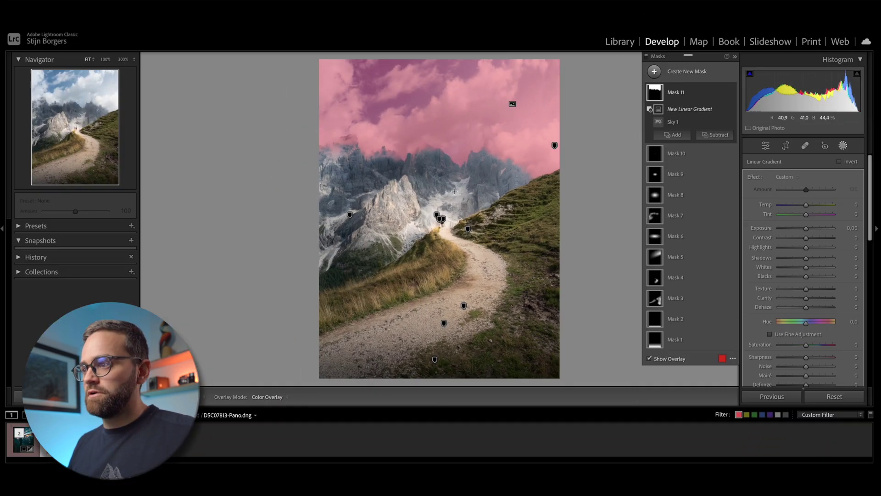
drag(455, 191, 451, 81)
drag(449, 137, 449, 127)
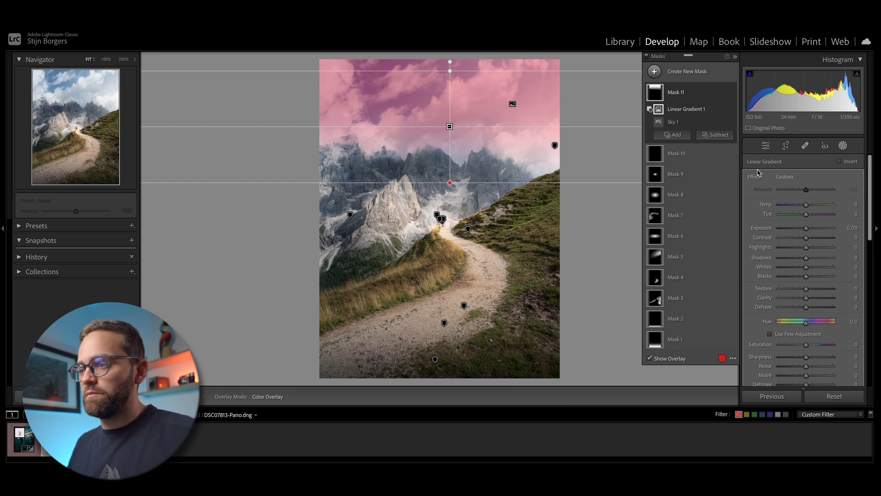
drag(810, 232, 802, 202)
drag(806, 306, 808, 310)
Add a diagonal linear gradient down from the top of the sky with lower Highlights.
click(654, 72)
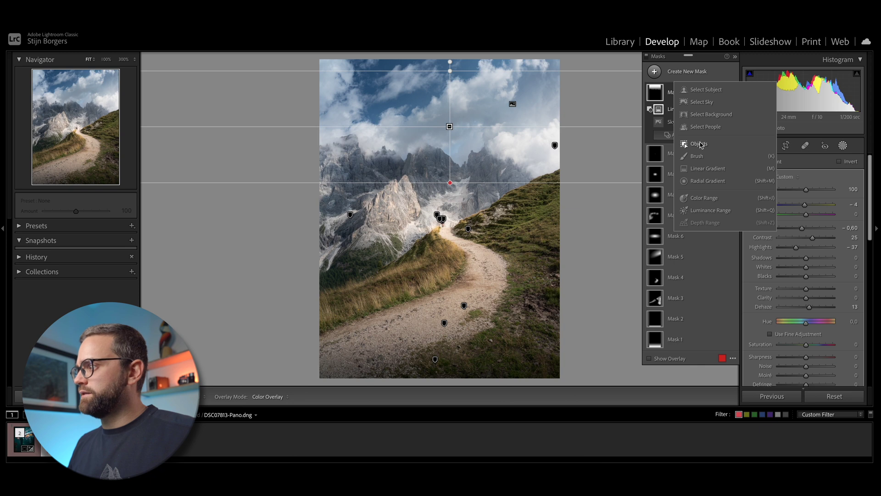
click(695, 170)
drag(345, 62, 406, 203)
drag(805, 247, 796, 247)
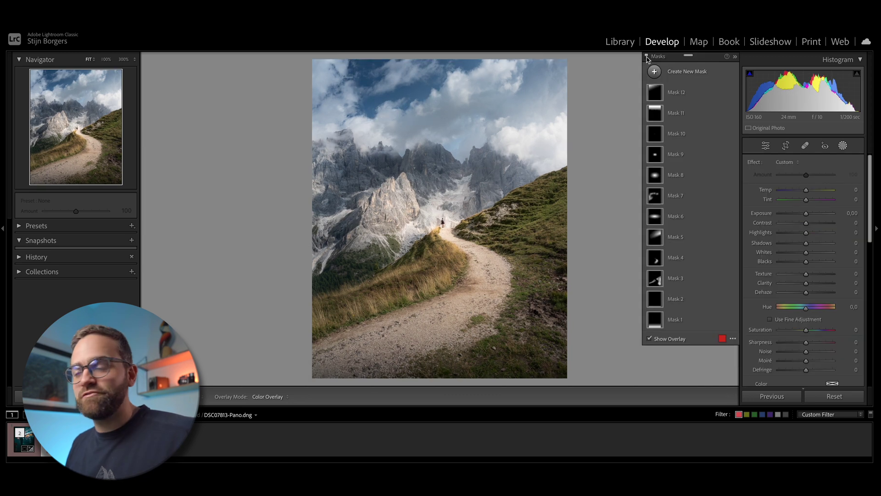
Turn all masks off and back on to compare the mountain photo before and after.
click(647, 56)
click(647, 56)
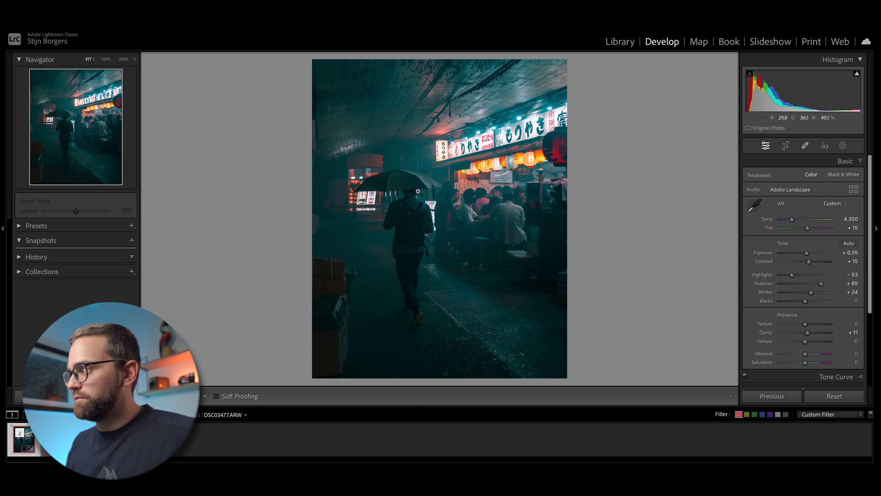
Mask the walking person with Select Subject, adding the umbrella through an Objects selection.
click(841, 146)
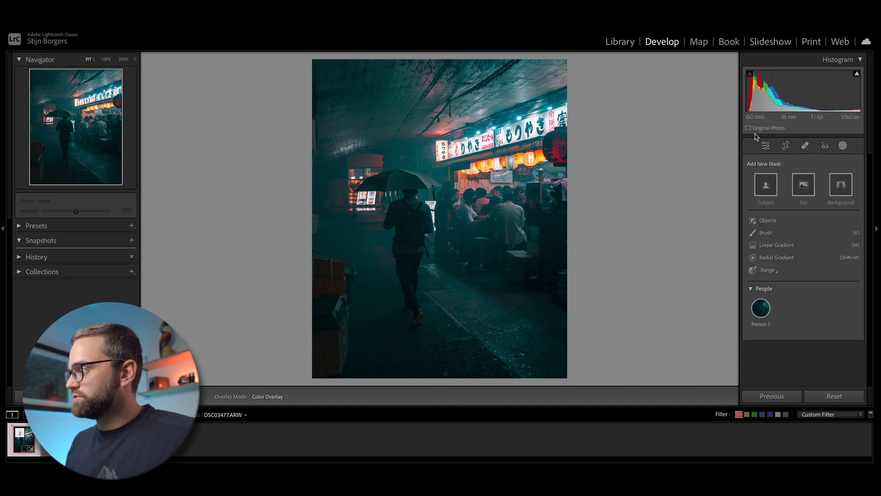
click(767, 184)
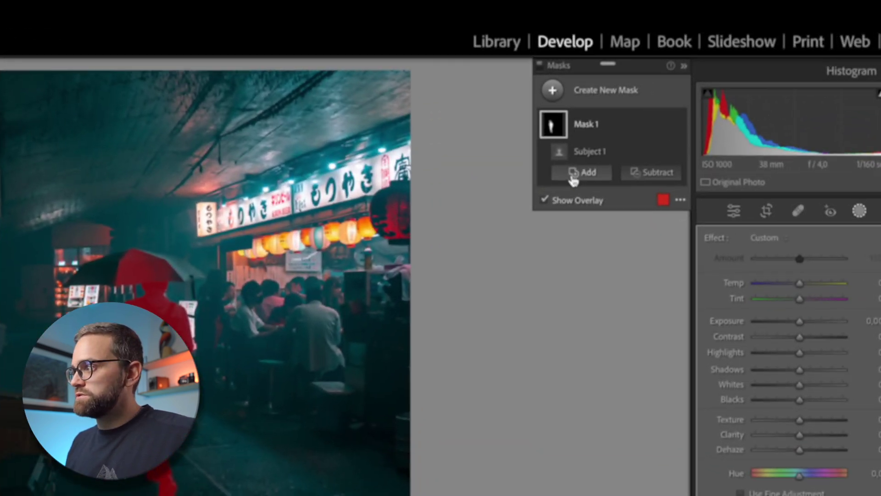
click(671, 122)
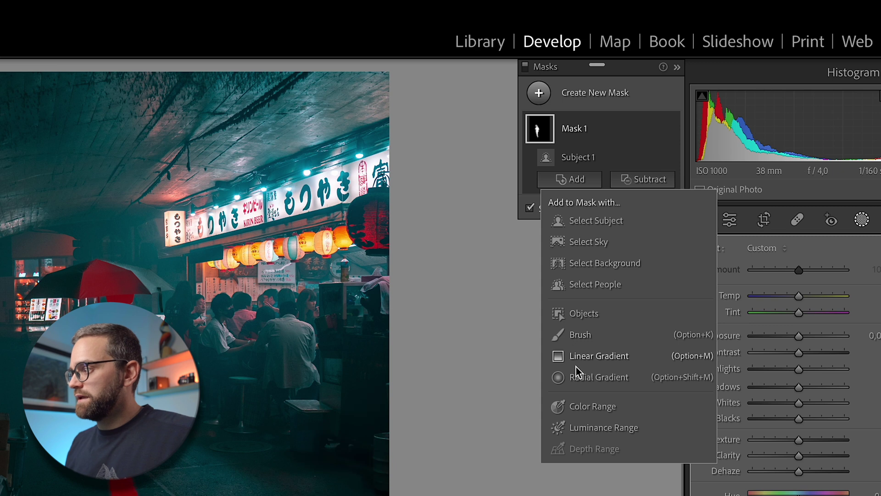
click(575, 313)
click(77, 267)
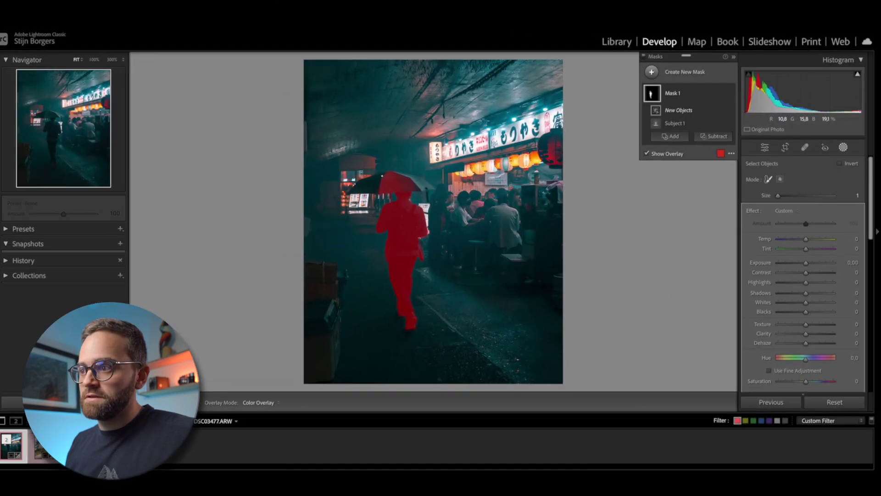
mouse_move(384, 173)
mouse_down()
mouse_move(364, 187)
mouse_move(375, 184)
mouse_up()
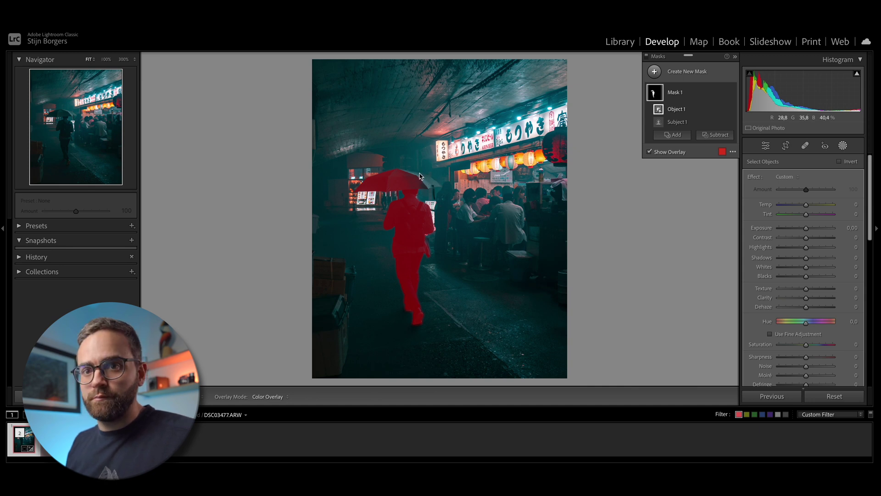
Raise Exposure, Shadows and Clarity on the walking-person mask.
drag(805, 228, 812, 228)
click(807, 258)
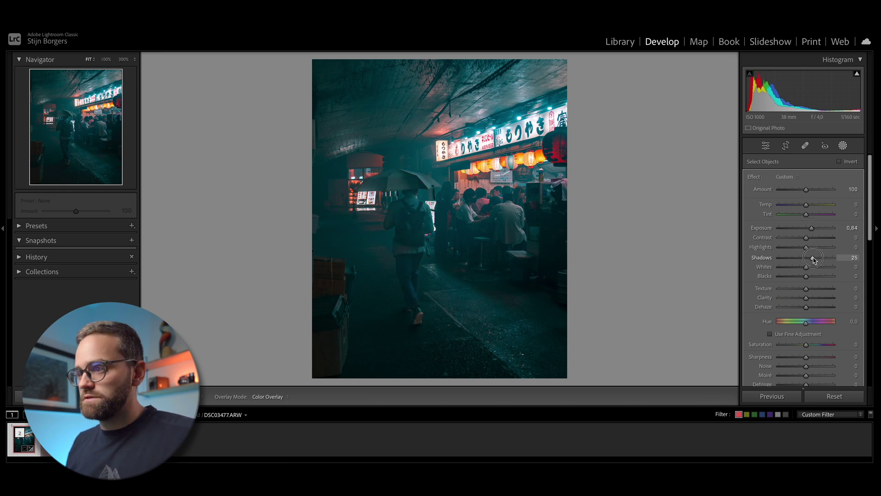
drag(806, 298, 815, 298)
drag(806, 204, 808, 209)
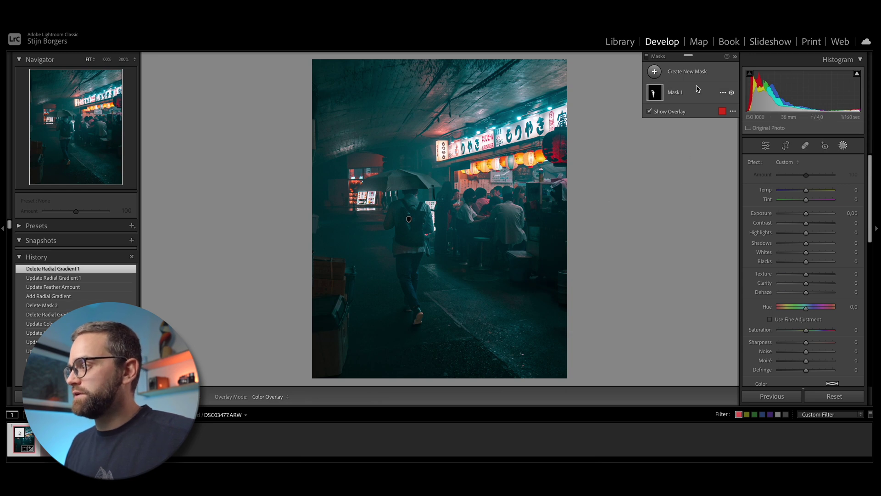
Place a radial gradient over the right stalls: Exposure +0.56, Highlights +14, Whites +6, Dehaze -23, Temp +12.
click(691, 72)
click(704, 181)
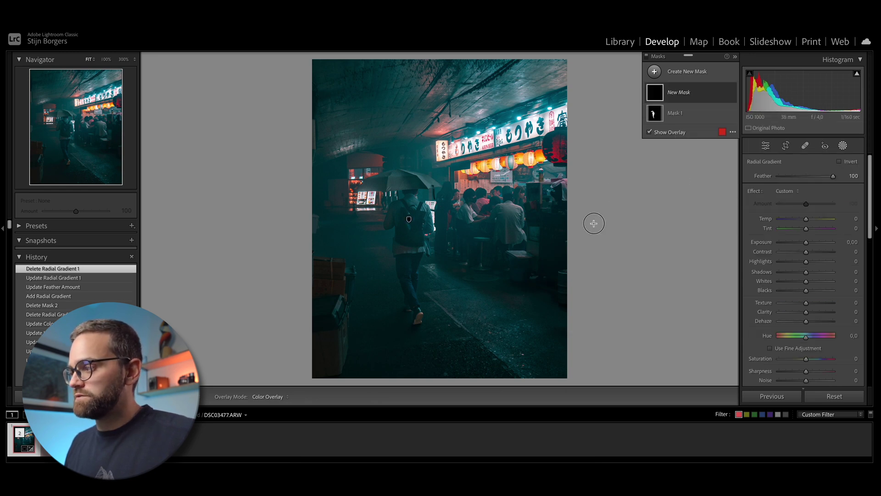
drag(593, 223, 413, 349)
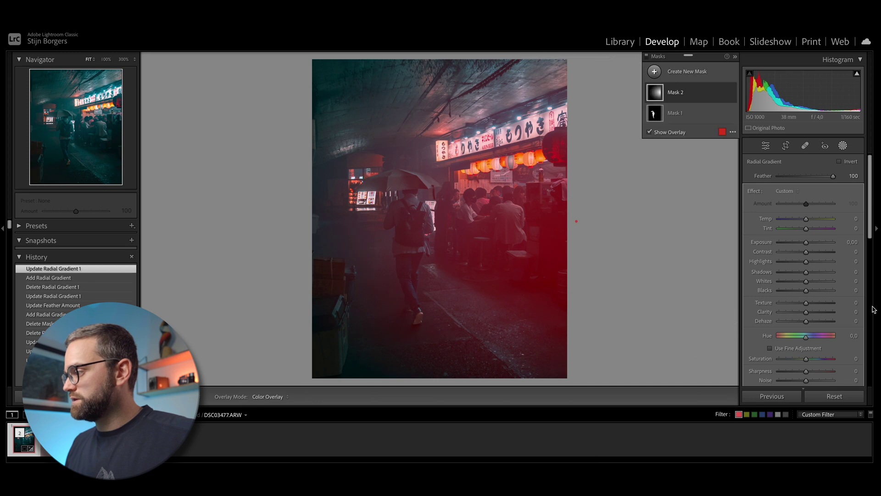
drag(805, 242, 809, 242)
drag(805, 281, 811, 262)
drag(806, 321, 800, 321)
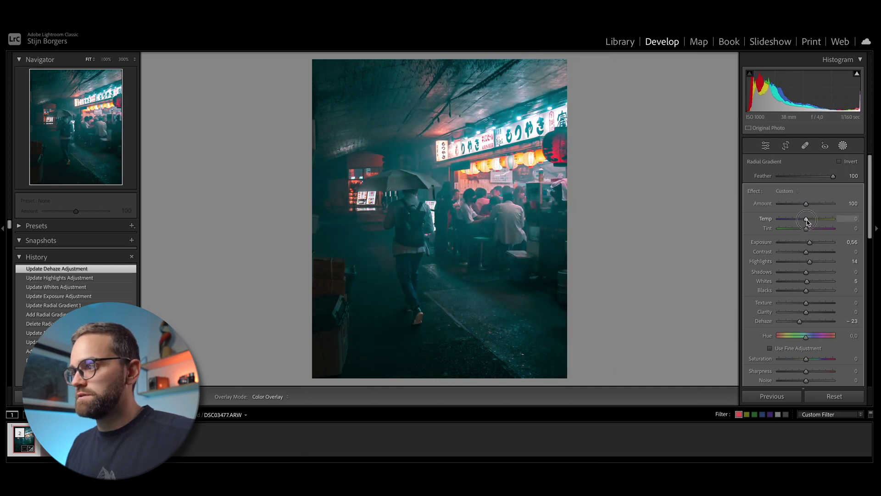
drag(810, 222, 810, 221)
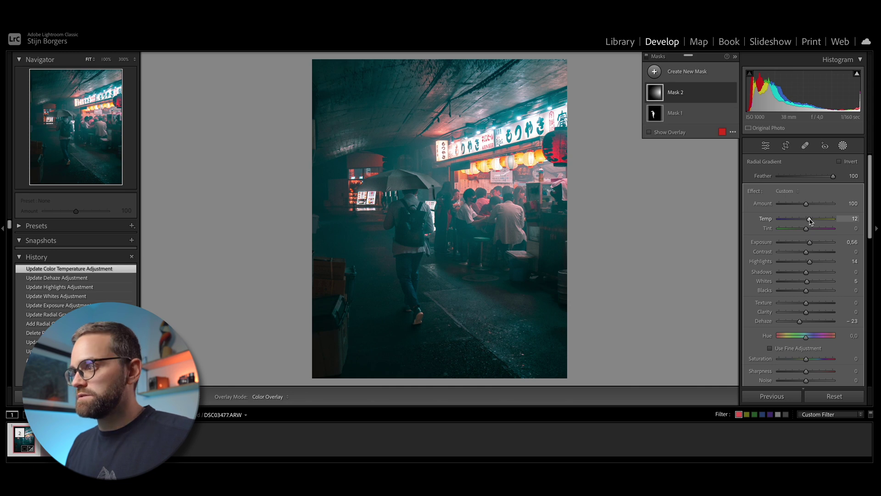
drag(810, 221, 810, 221)
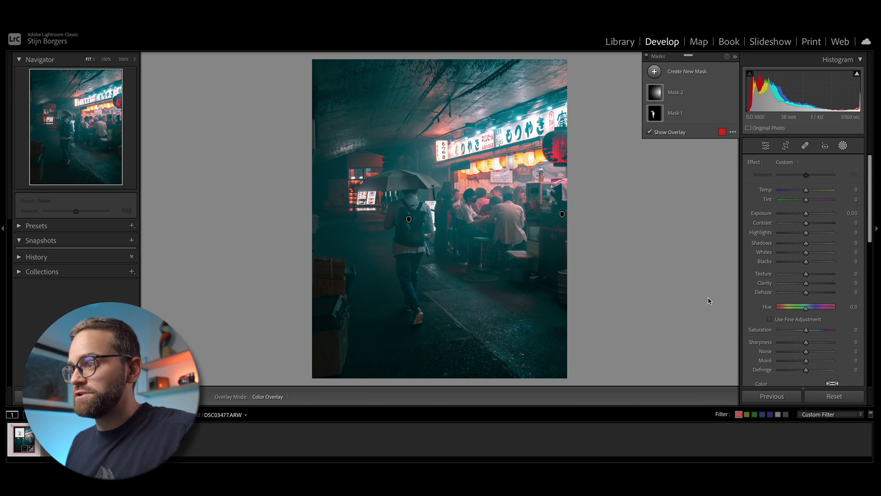
Add a bottom-edge linear gradient with Exposure -0.19, lower Whites and Clarity, and slightly cooler Temp.
click(687, 72)
click(707, 168)
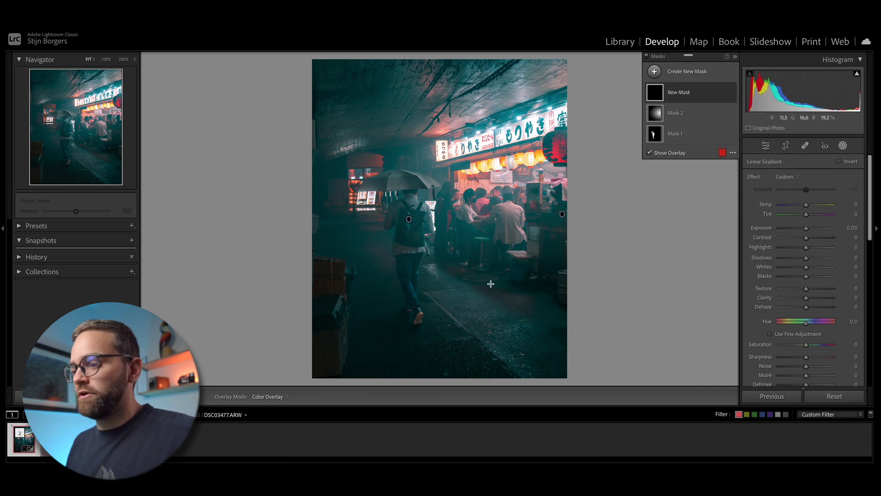
drag(440, 375, 448, 278)
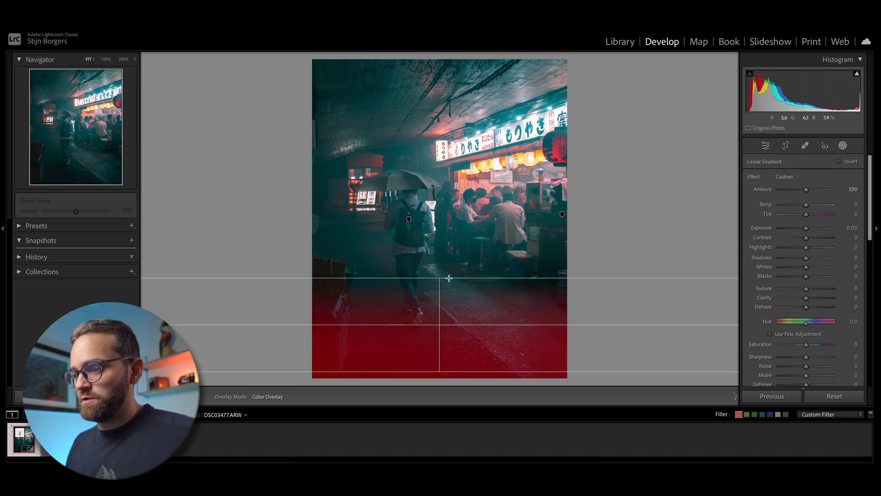
drag(438, 379, 436, 389)
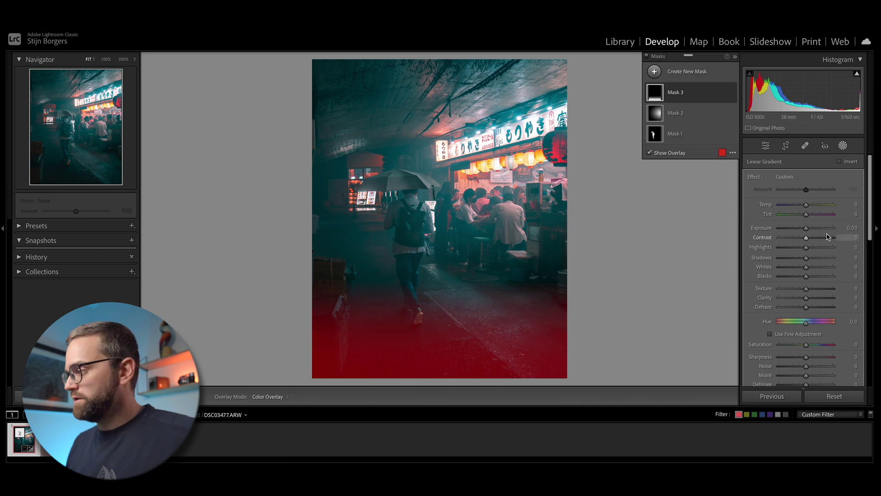
drag(806, 227, 803, 269)
drag(805, 299, 800, 301)
drag(805, 204, 803, 208)
Add a left-edge linear gradient with lower Exposure, Whites and Clarity and slightly cooler Temp.
click(654, 71)
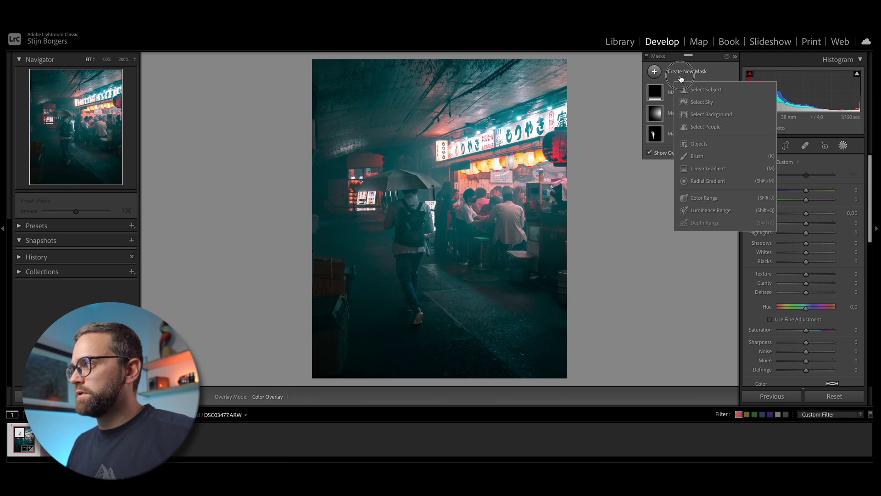
click(695, 171)
drag(280, 211, 439, 188)
drag(806, 228, 803, 267)
drag(805, 297, 800, 297)
drag(806, 208, 804, 209)
Add a top-edge gradient: Exposure -0.27, Highlights -8, Whites -11, Clarity -10, Temp -9.
click(683, 71)
click(693, 169)
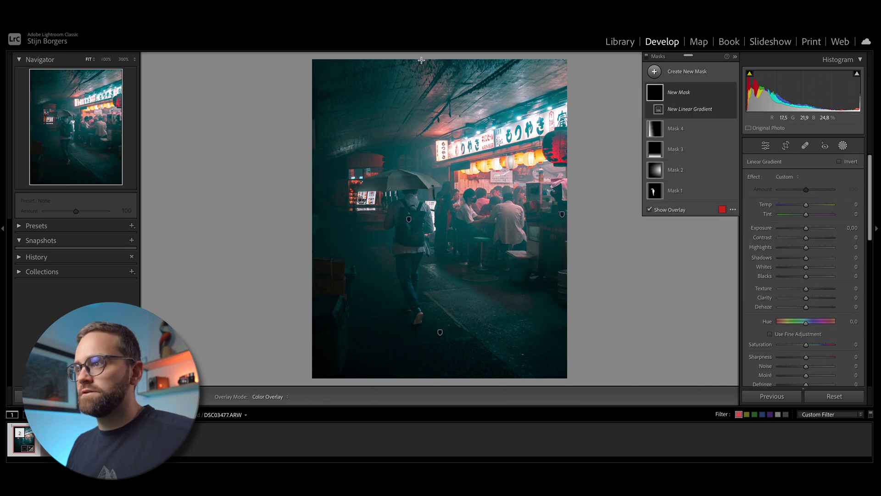
drag(421, 60, 439, 174)
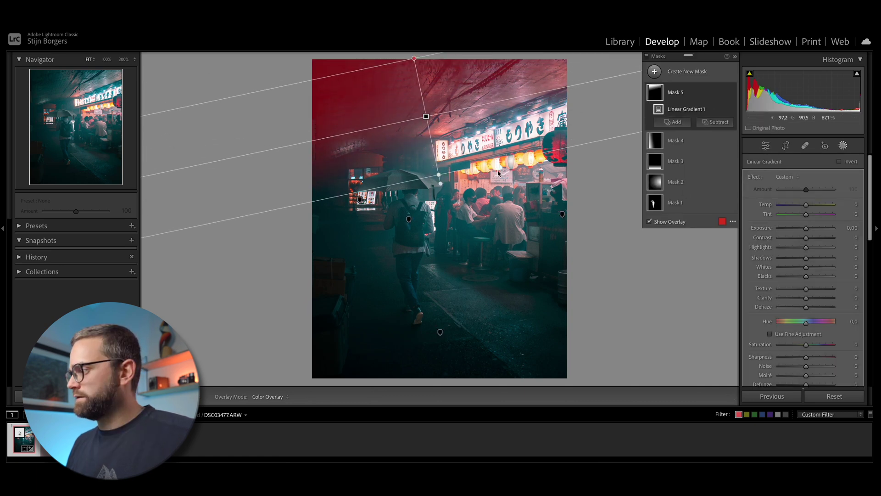
drag(806, 227, 802, 267)
drag(805, 297, 803, 297)
drag(806, 205, 803, 205)
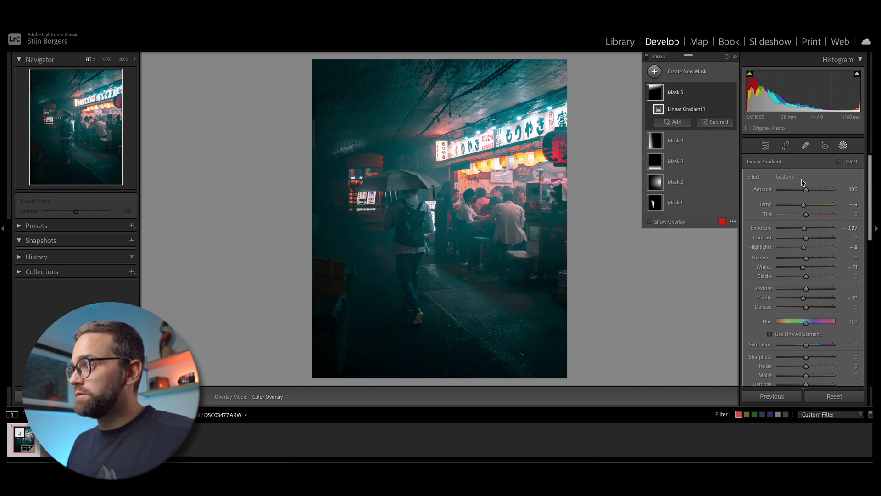
click(655, 71)
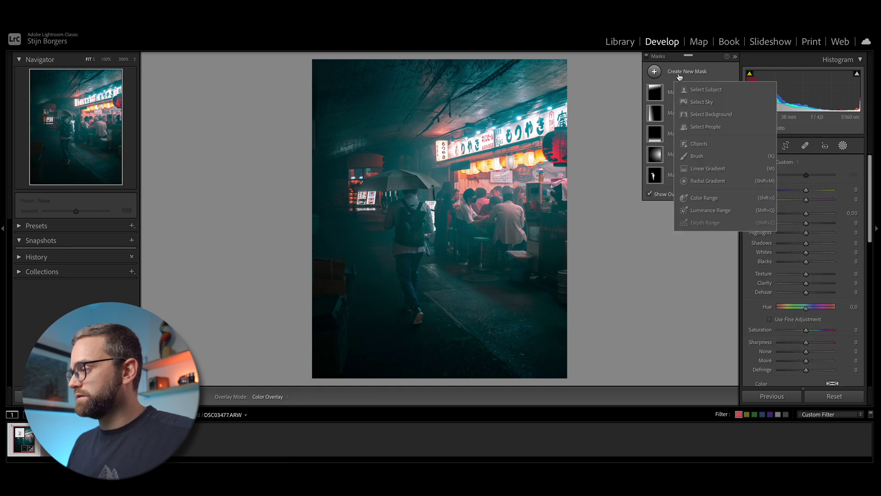
Add a radial gradient over the right stalls with Exposure +0.61, Clarity +29, Temp +9.
click(708, 181)
drag(614, 261, 408, 139)
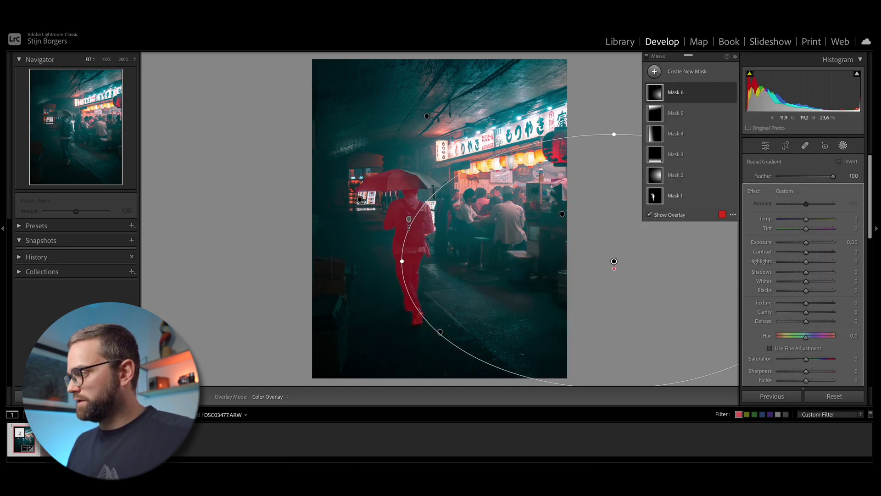
drag(804, 313, 813, 312)
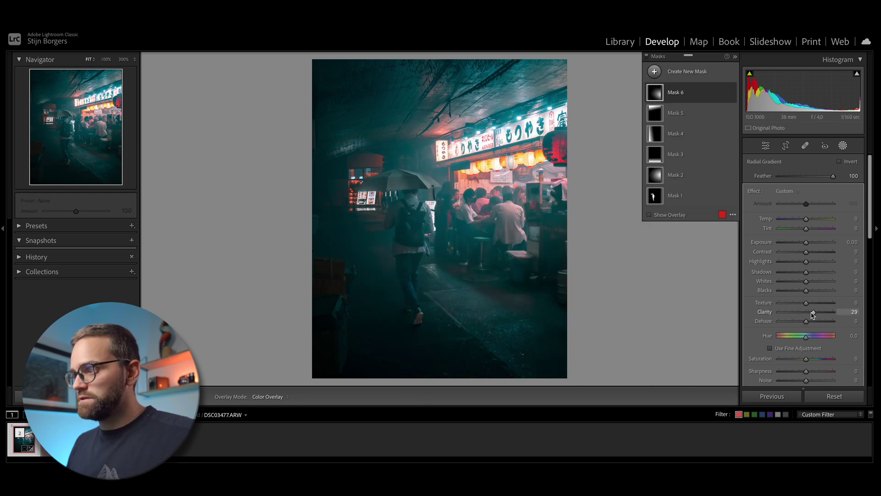
drag(806, 241, 809, 219)
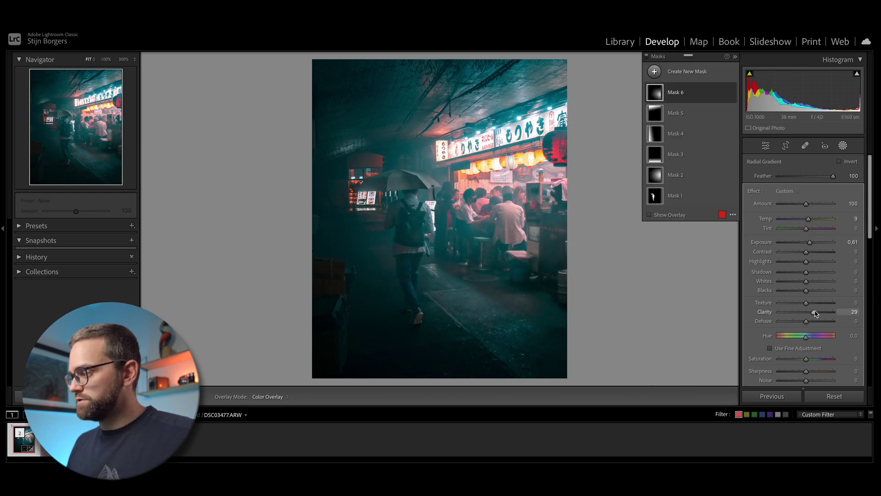
drag(813, 312, 817, 312)
Add a second radial gradient on the right side with Exposure +0.19, Clarity +22, Temp +6.
click(654, 71)
click(696, 181)
drag(590, 171, 743, 202)
drag(806, 312, 811, 312)
drag(808, 247, 808, 220)
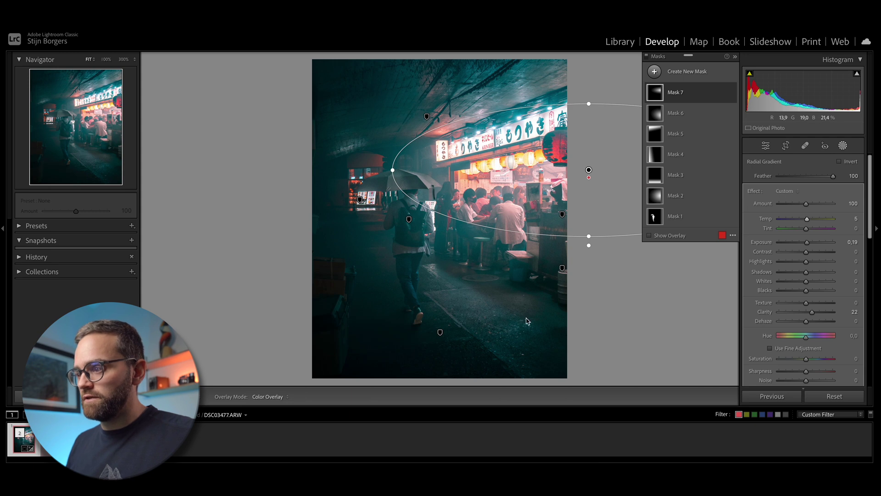
click(698, 73)
Paint a brush mask over the wet pavement with Exposure +0.34, Clarity +21, Temp +10.
click(704, 155)
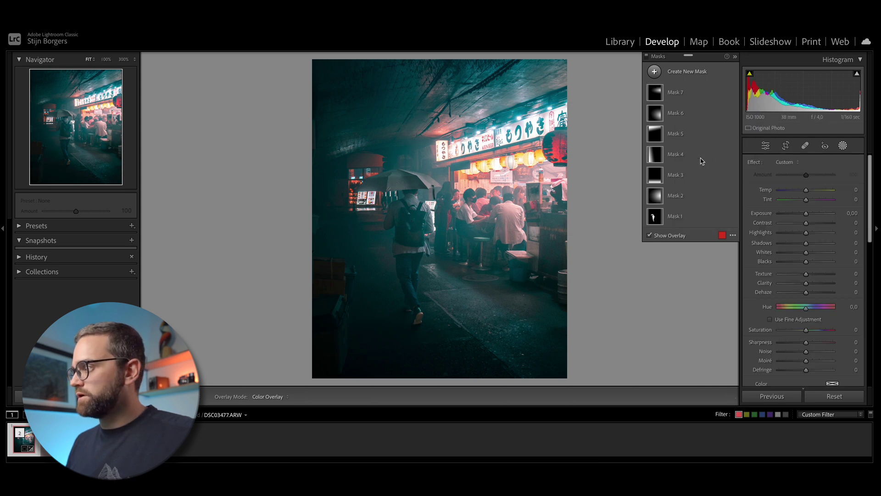
mouse_move(453, 282)
mouse_down()
mouse_move(551, 334)
mouse_move(476, 319)
mouse_up()
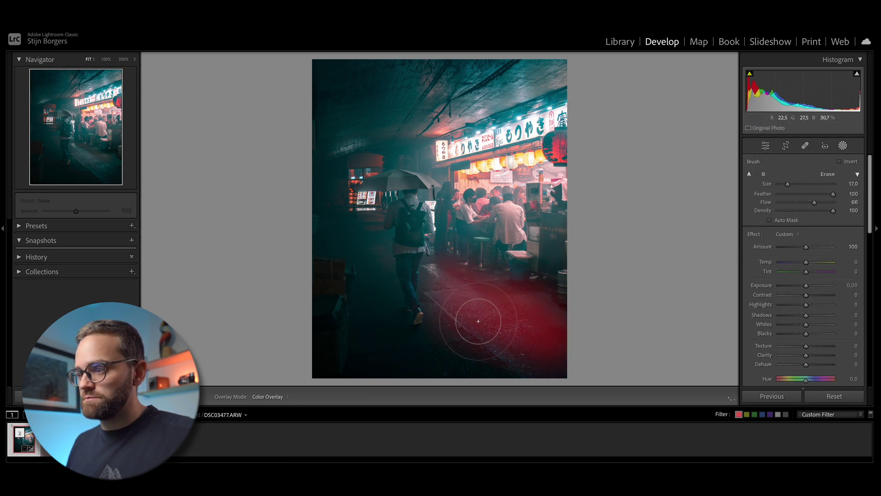
mouse_move(461, 120)
mouse_down()
mouse_move(498, 48)
mouse_move(498, 80)
mouse_up()
drag(807, 290, 808, 285)
drag(806, 355, 814, 357)
drag(806, 263, 809, 265)
key(Escape)
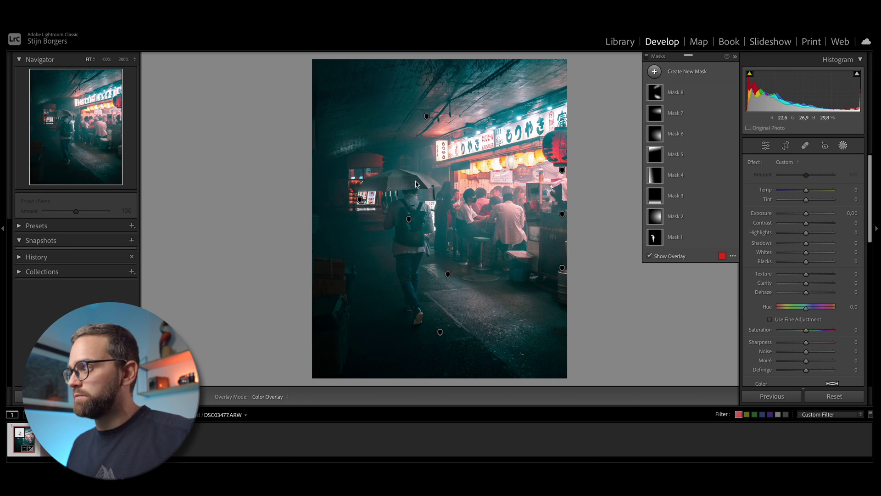
Draw a radial mask around the walker and stalls, trimmed by a subtracted linear gradient.
click(654, 71)
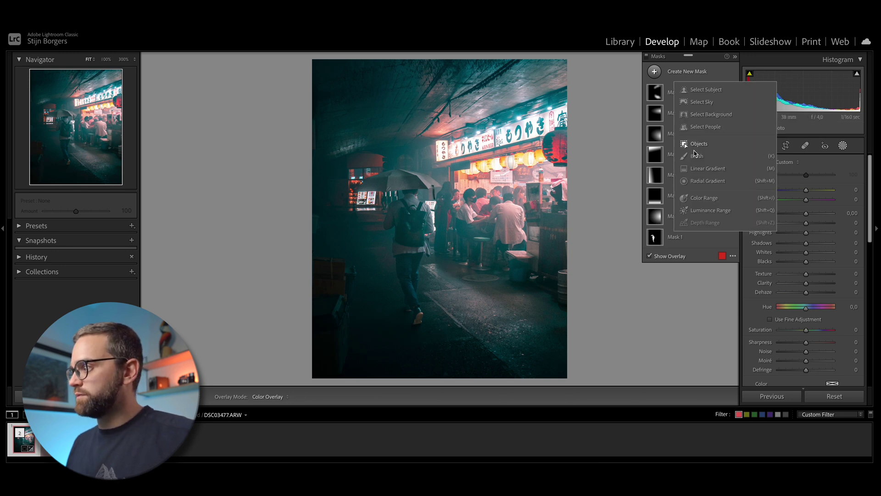
click(688, 179)
mouse_move(446, 236)
mouse_down()
mouse_move(394, 147)
mouse_move(456, 227)
mouse_up()
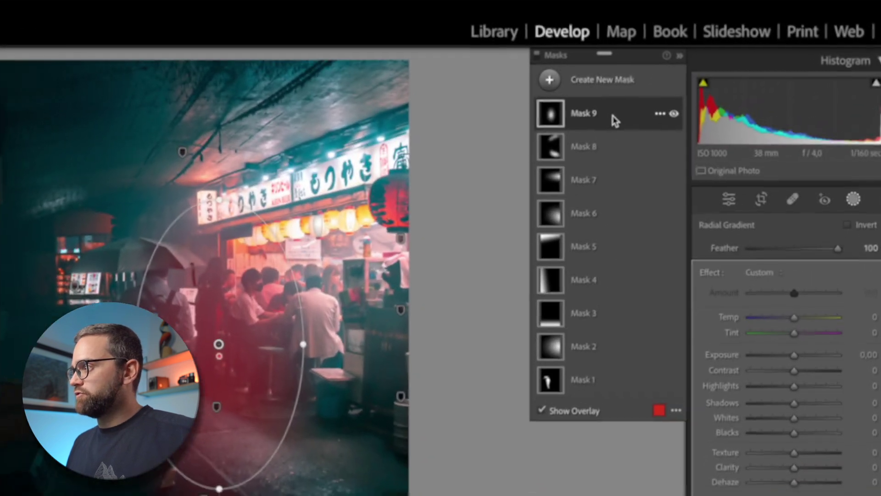
click(688, 93)
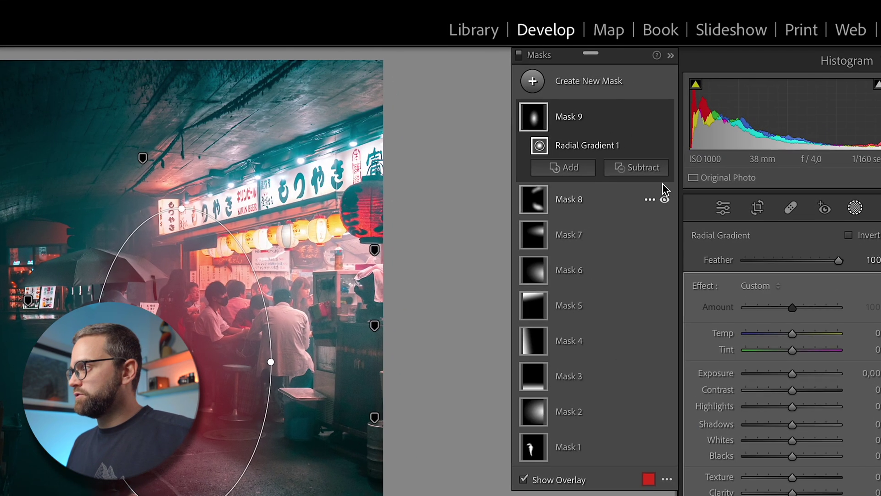
click(643, 168)
click(638, 343)
drag(223, 275, 326, 275)
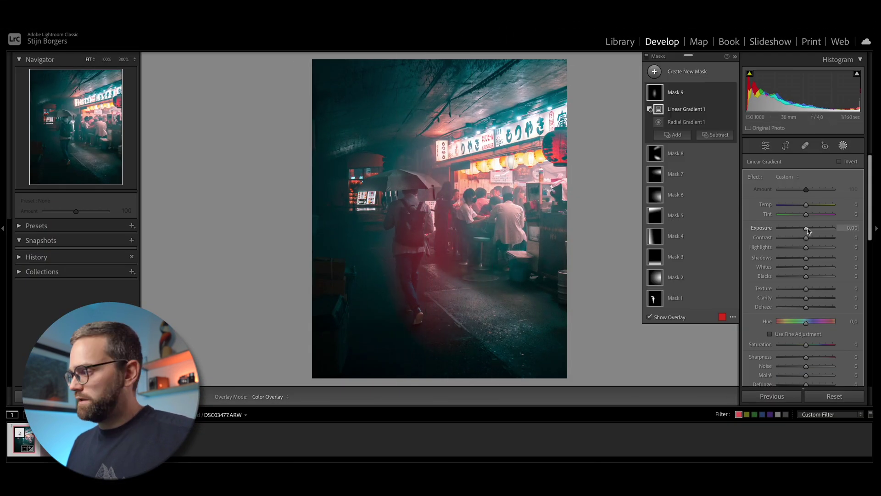
Set the centre mask to Exposure +0.41, Highlights +8, Whites +9, Clarity +11, Temp +15.
drag(808, 230, 811, 229)
drag(806, 298, 808, 300)
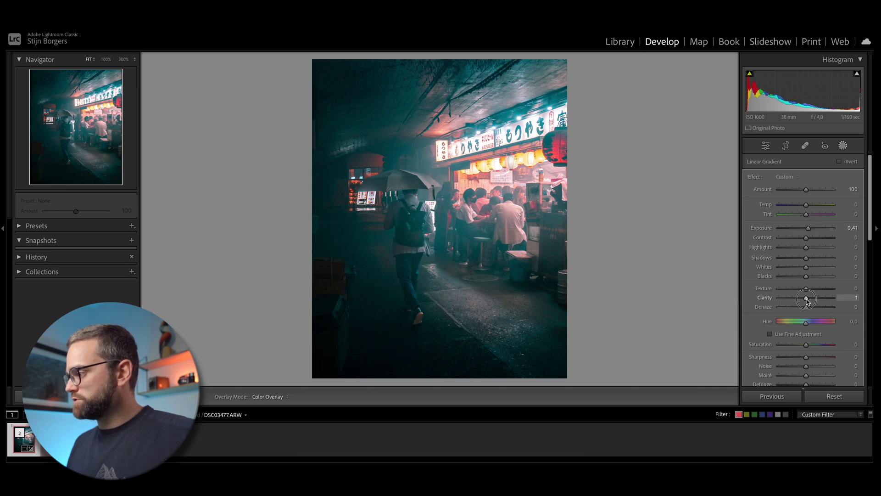
drag(807, 267, 809, 247)
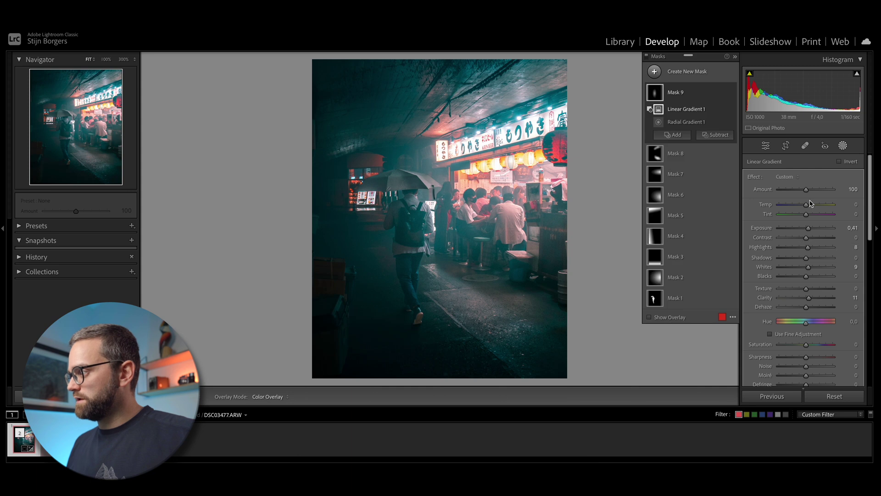
drag(807, 208, 811, 208)
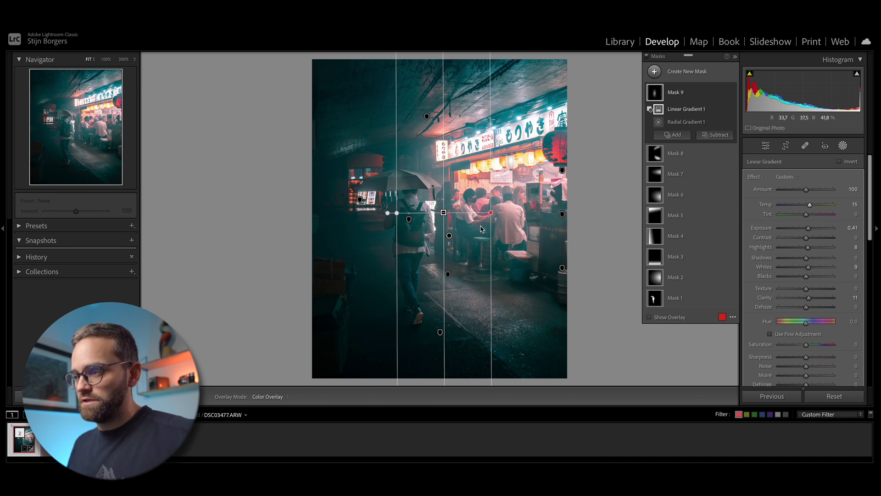
Deselect the centre mask and hide then show mask effects to compare.
click(647, 56)
click(646, 56)
click(647, 56)
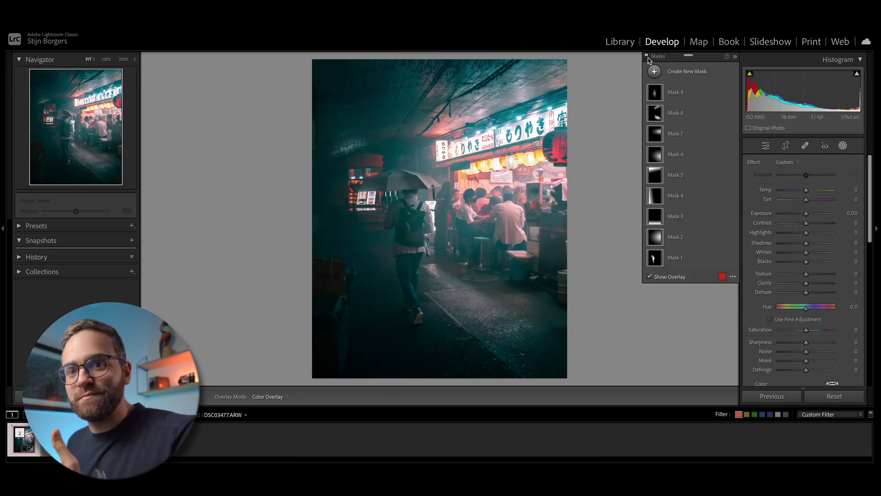
click(648, 57)
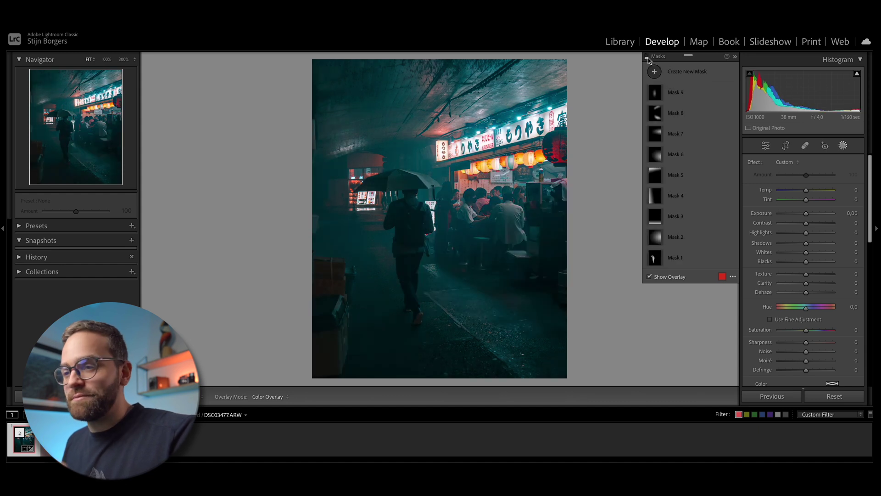
click(648, 57)
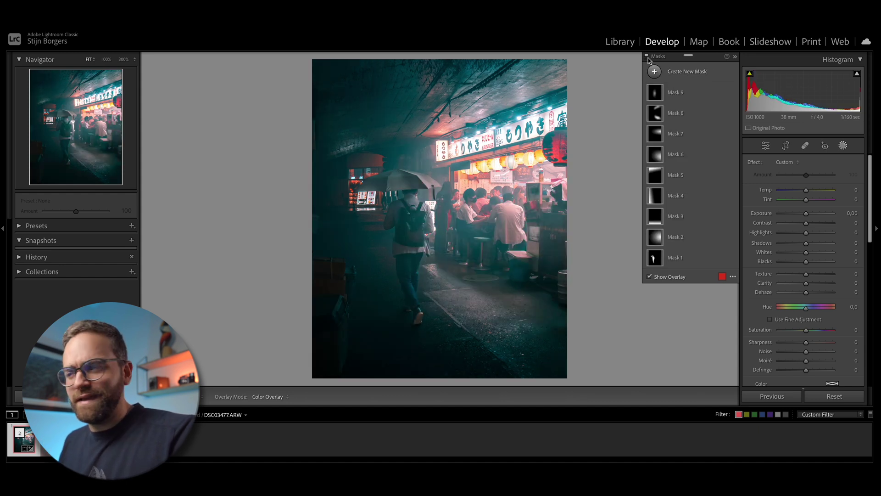